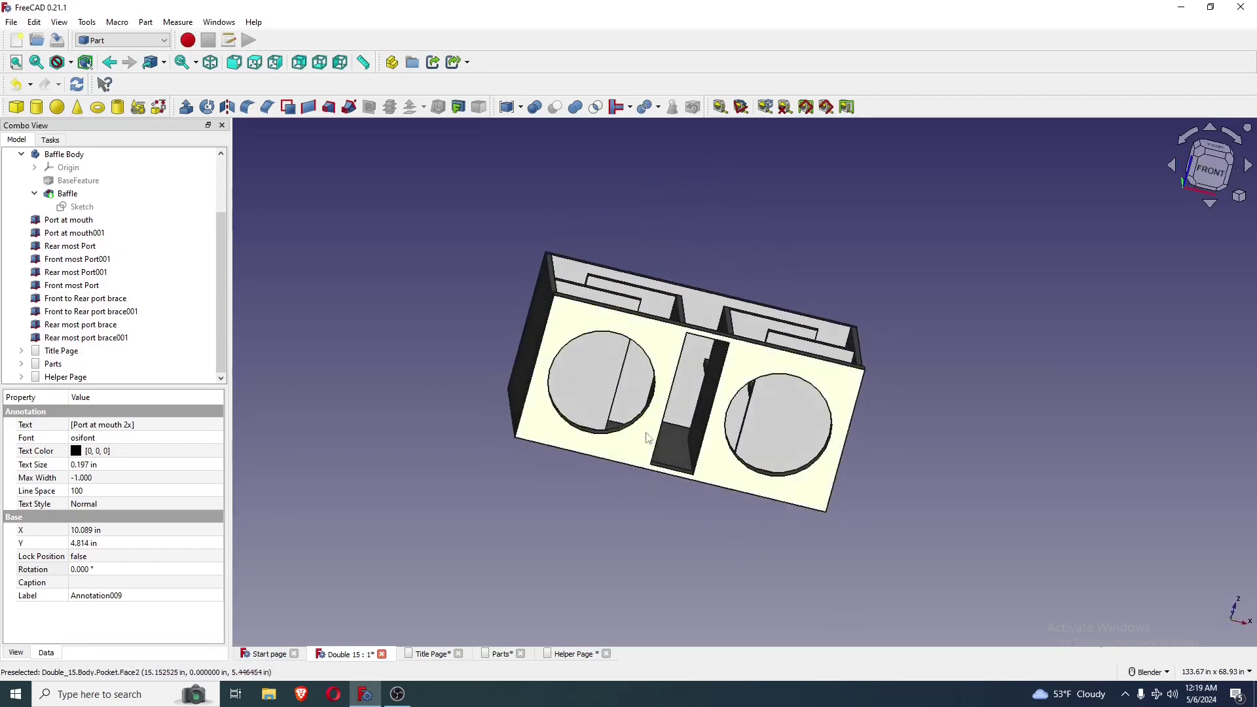
Orbit and zoom the enclosure model to an angled top-down view
drag(494, 210, 541, 282)
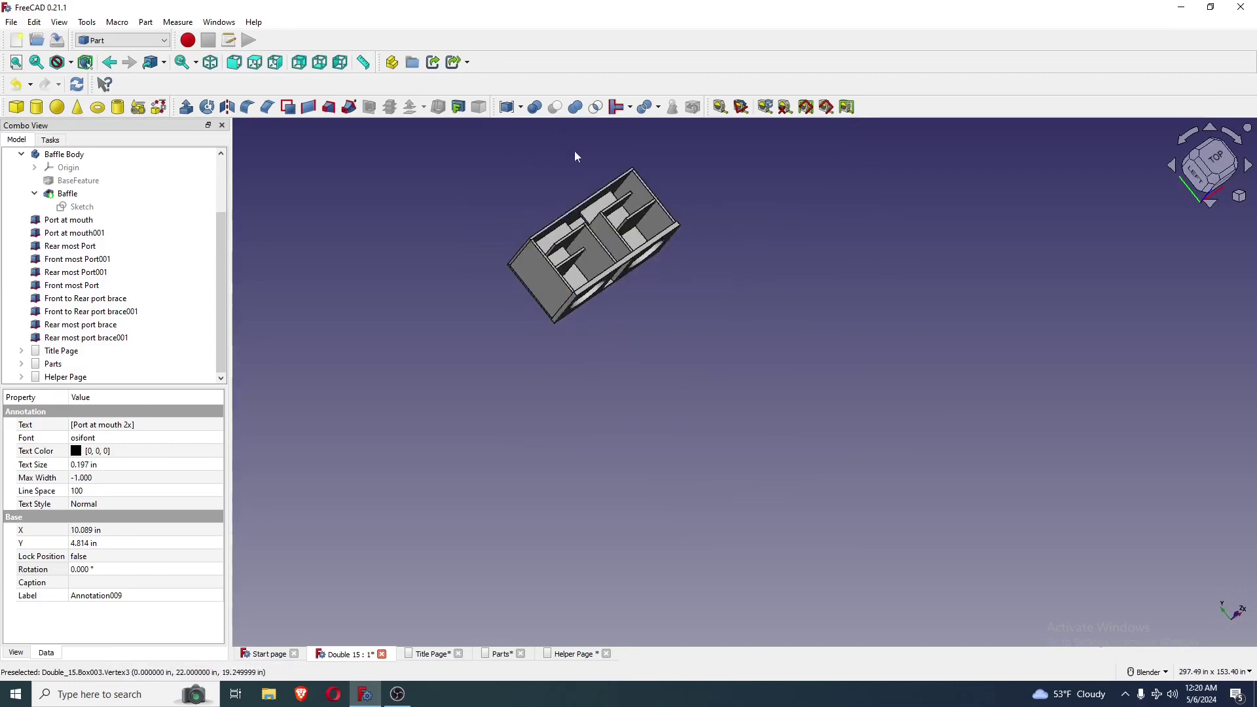
scroll(575, 152, up, 3)
drag(724, 373, 597, 277)
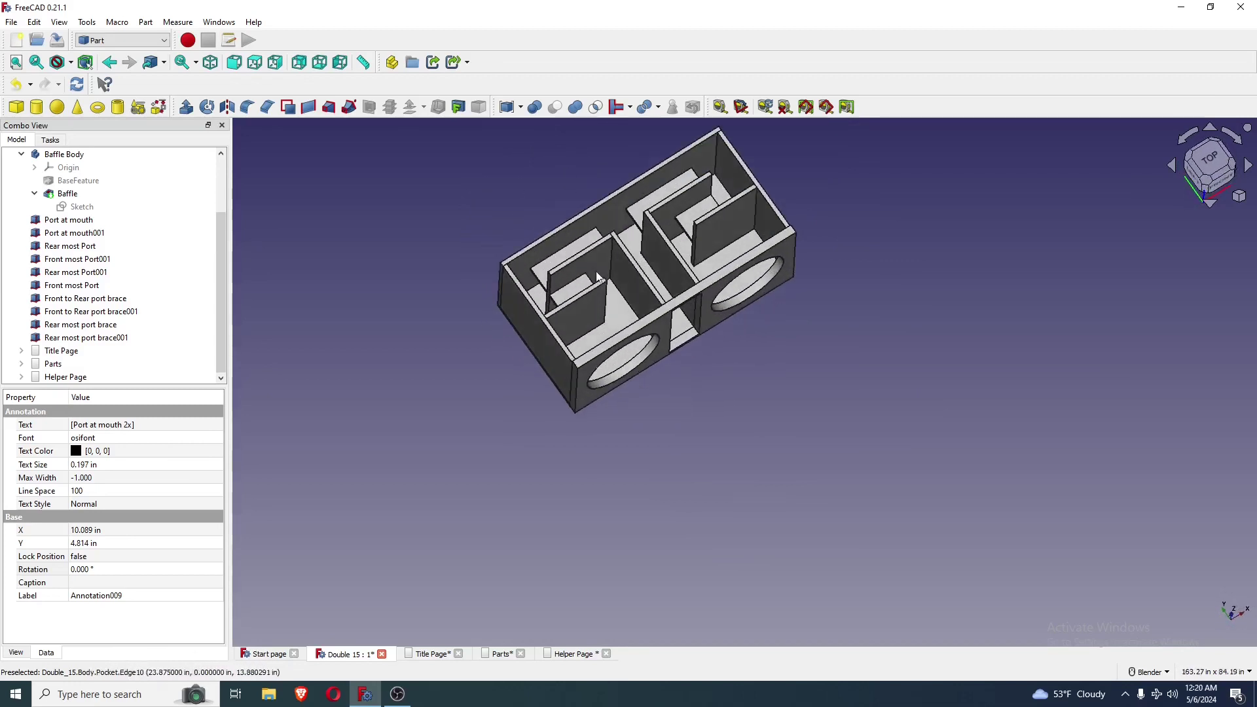
scroll(607, 152, up, 3)
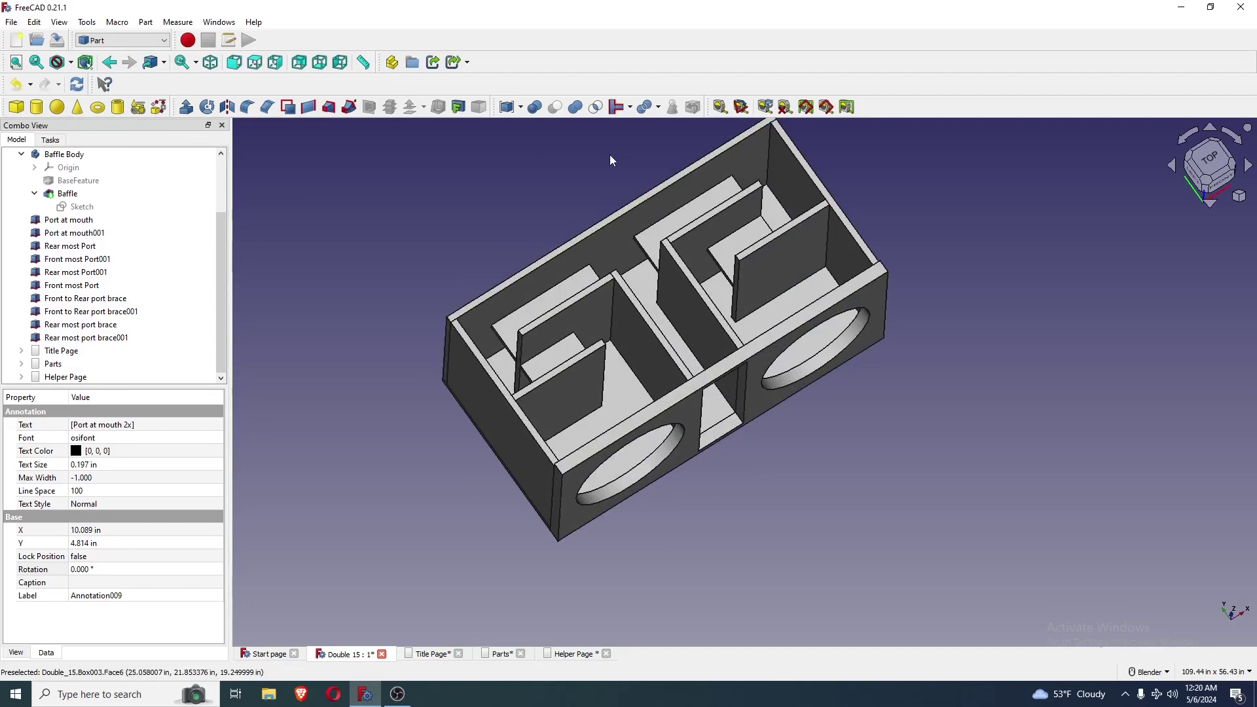
scroll(609, 154, down, 2)
scroll(595, 131, up, 3)
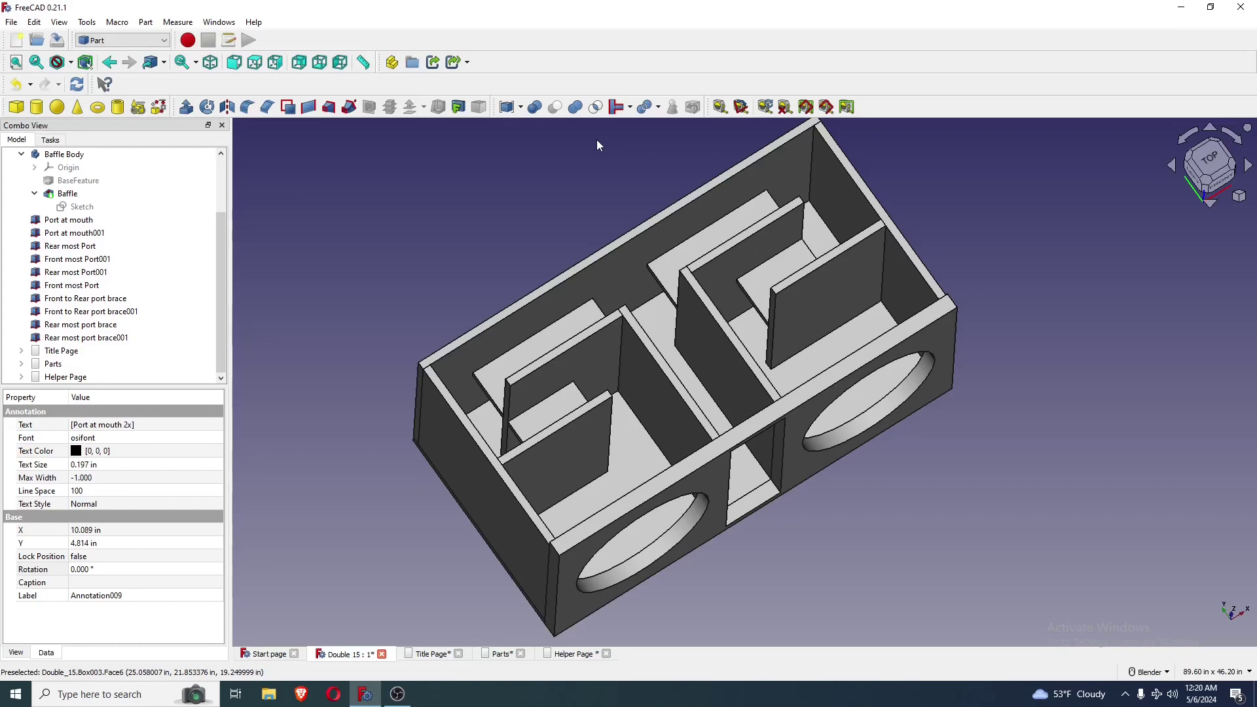
drag(805, 419, 925, 531)
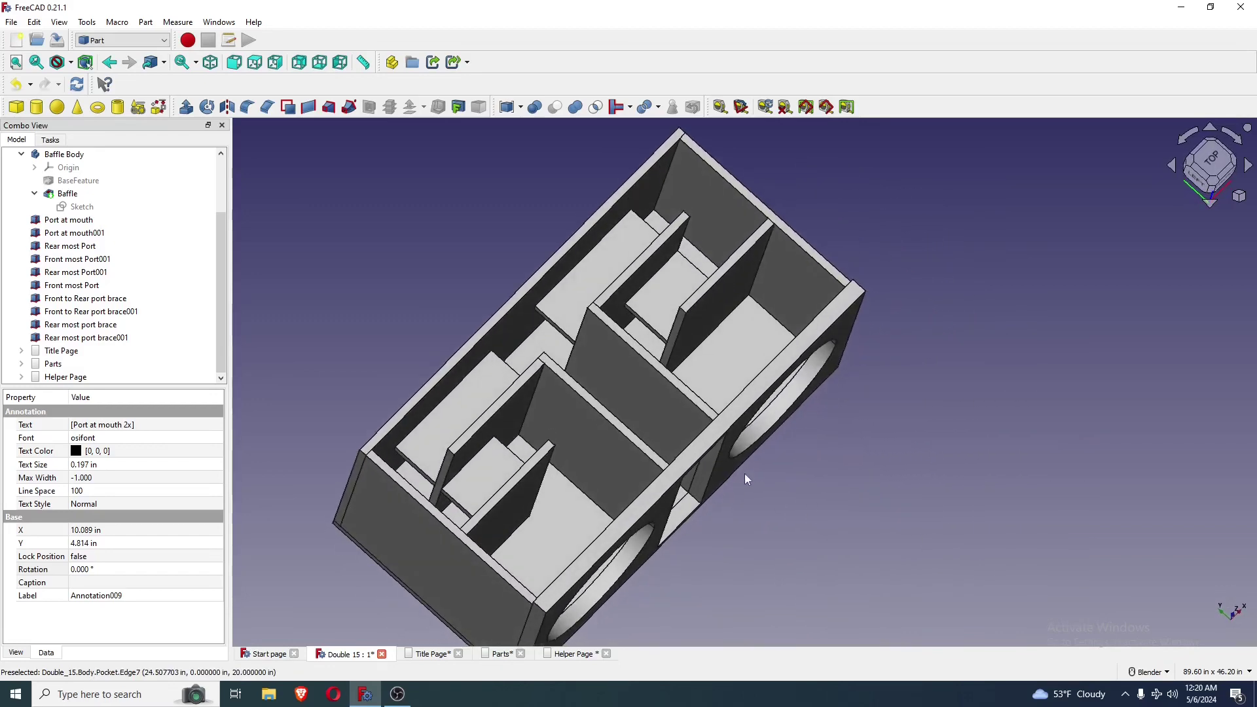
Launch Hornresp from Windows search and decline the update download
click(165, 696)
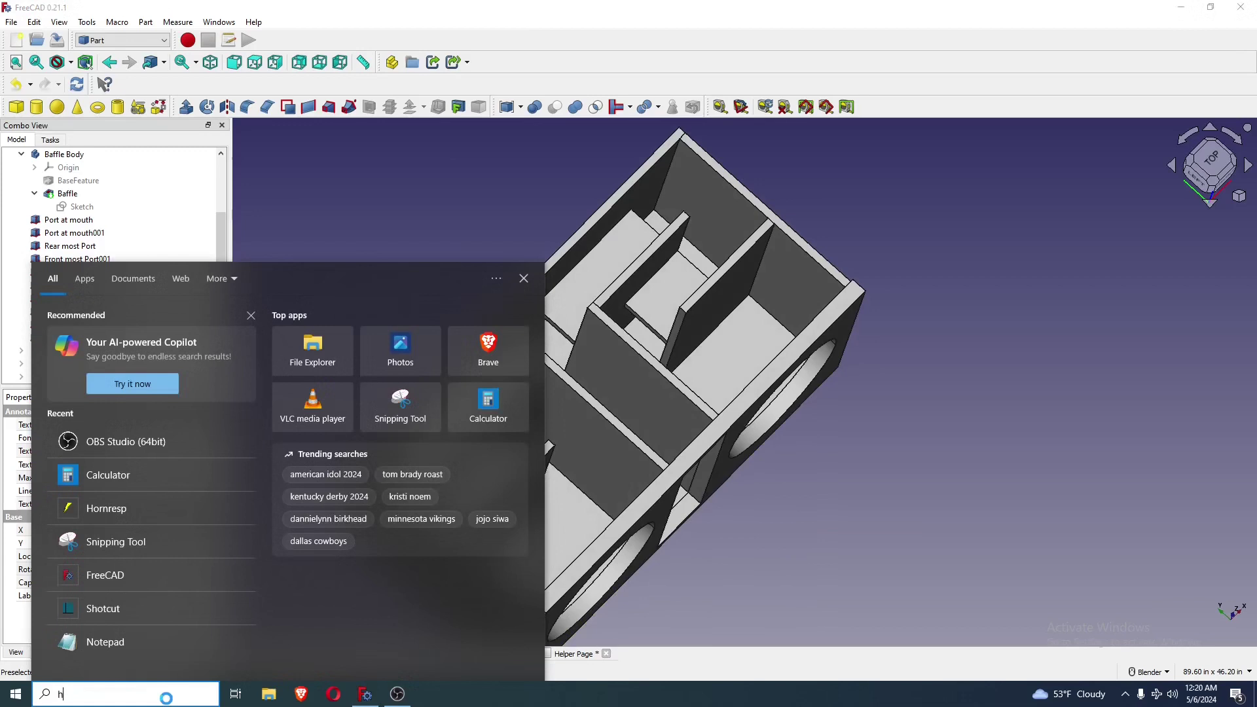
text(horn)
key(Return)
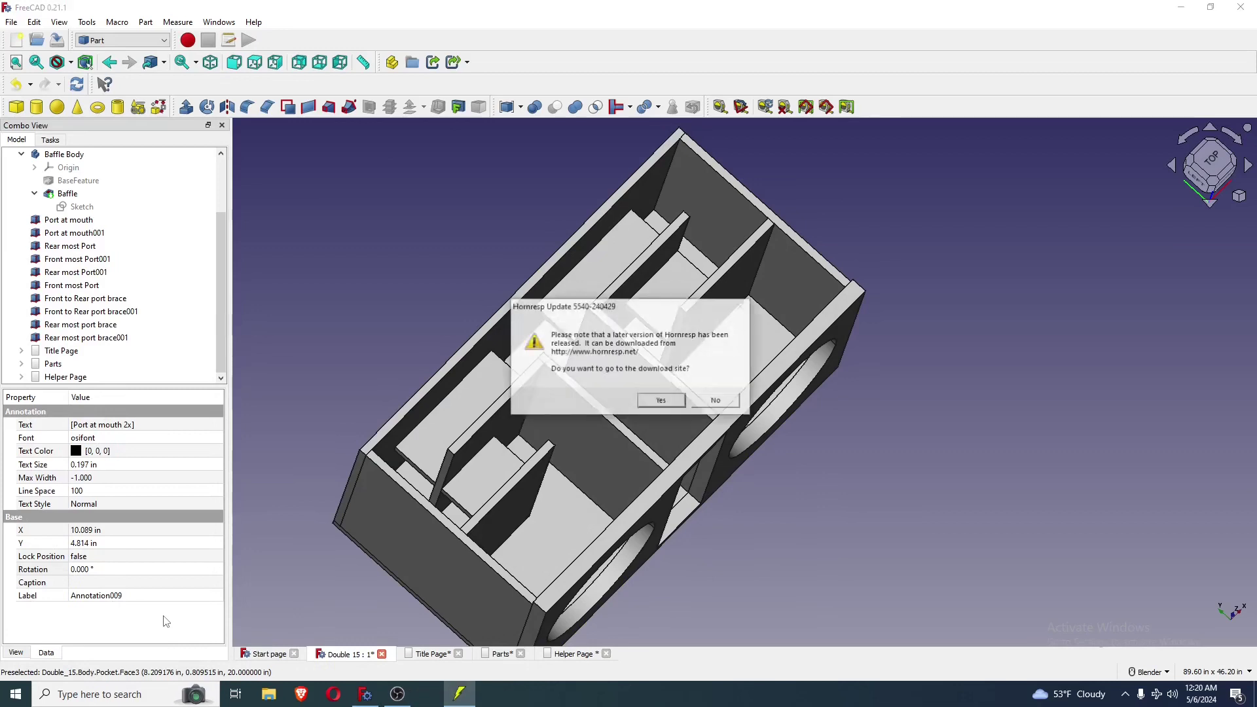
click(716, 400)
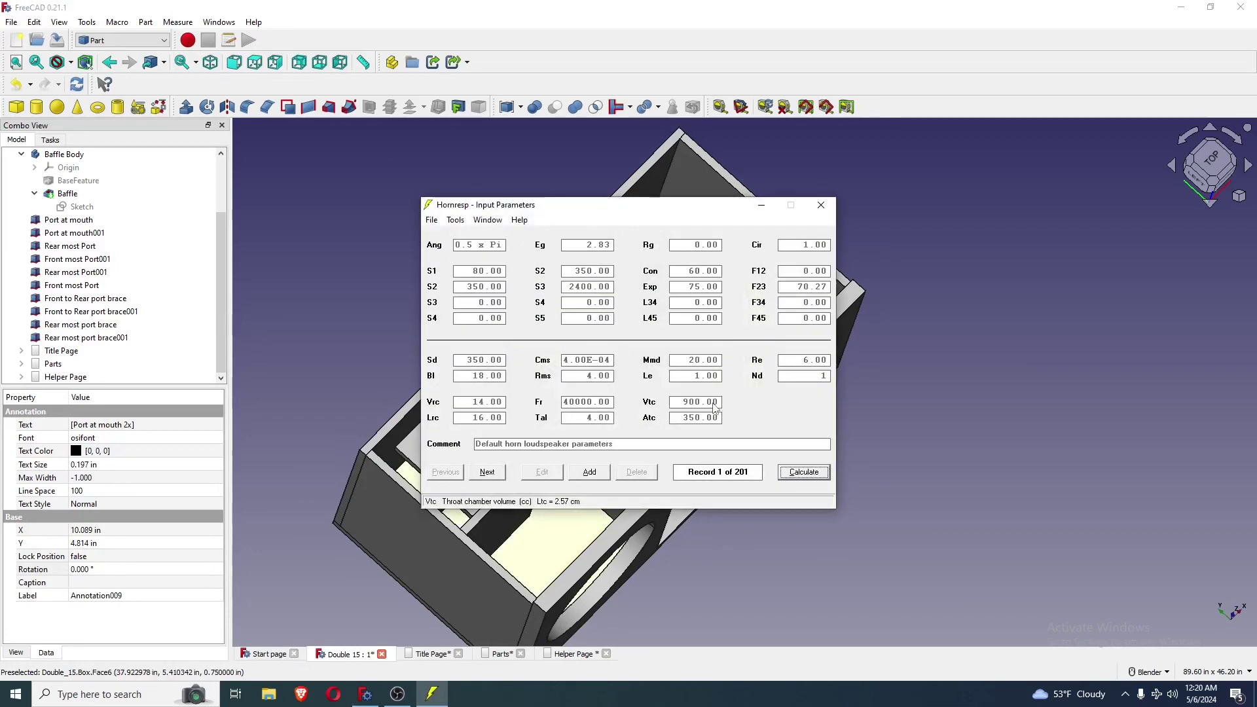
Import the Dual15Massldd.txt Hornresp record
click(432, 220)
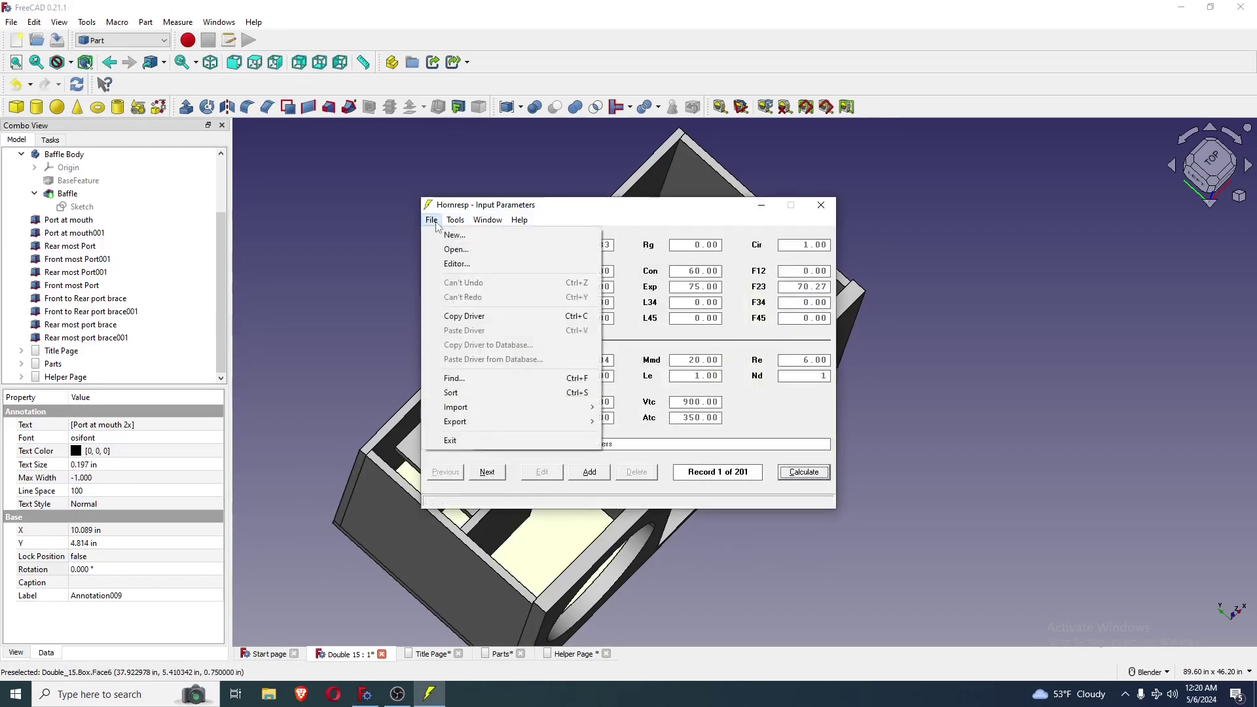
mouse_move(477, 406)
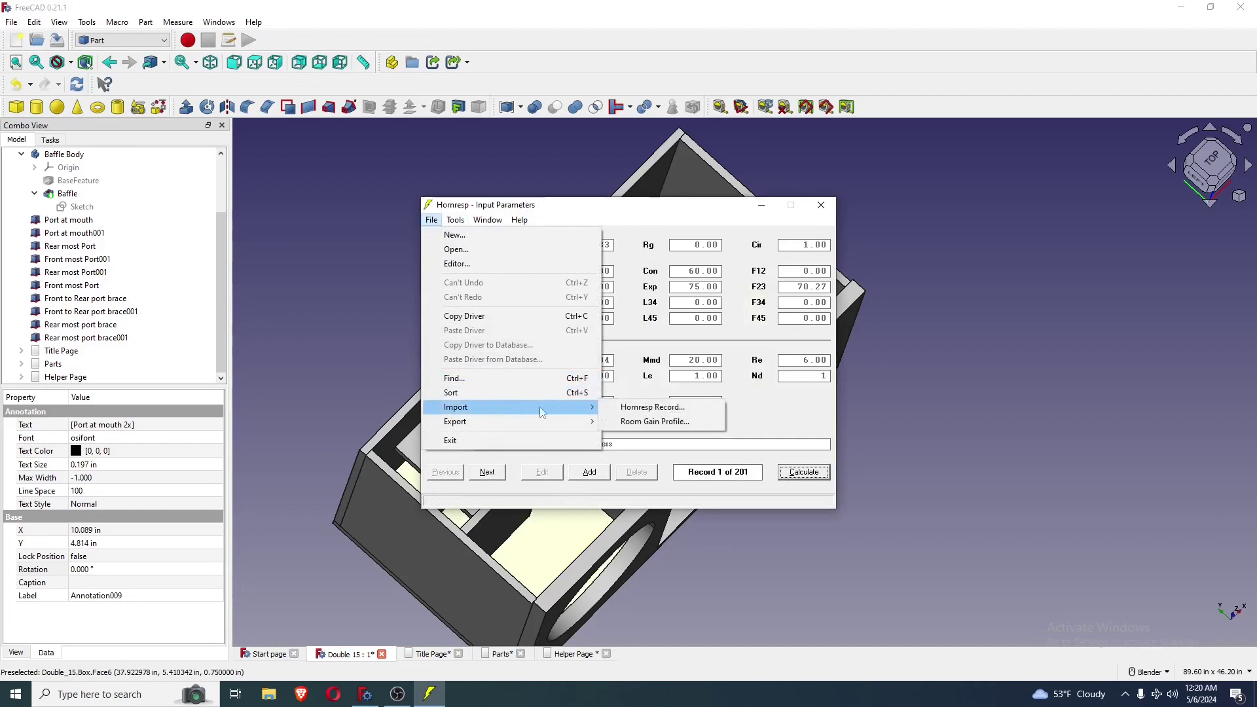
click(629, 408)
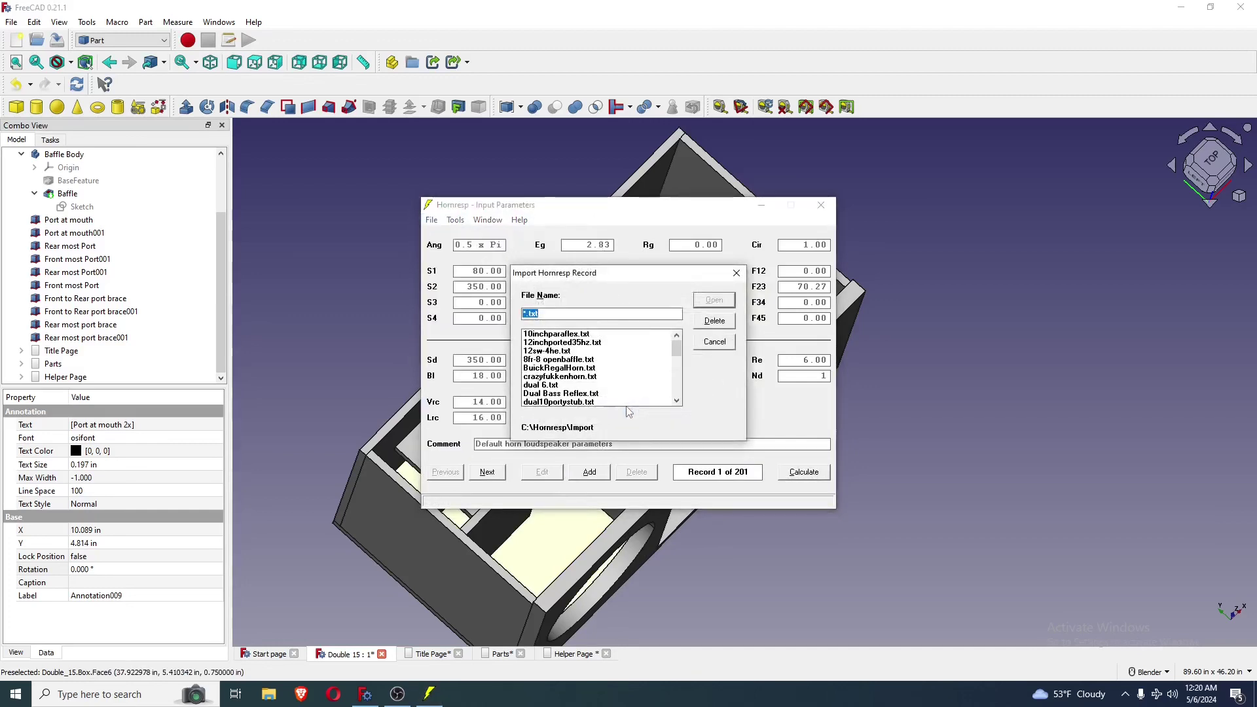
scroll(630, 401, down, 3)
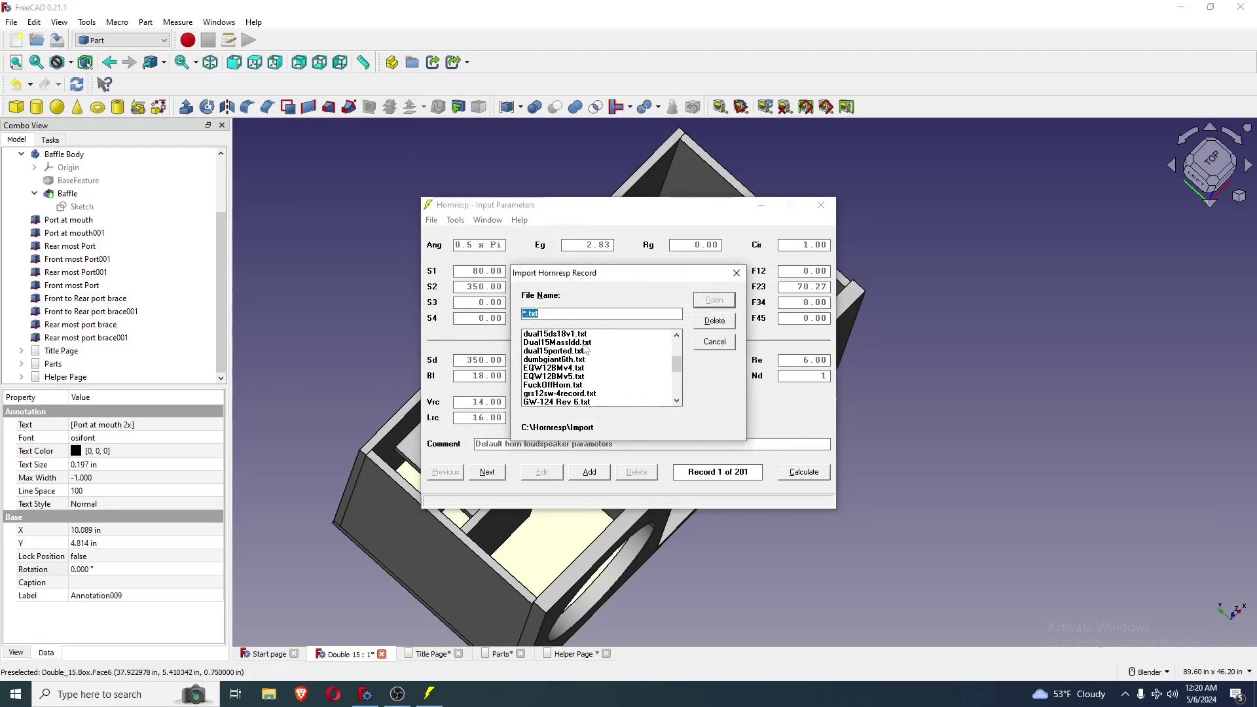
click(585, 344)
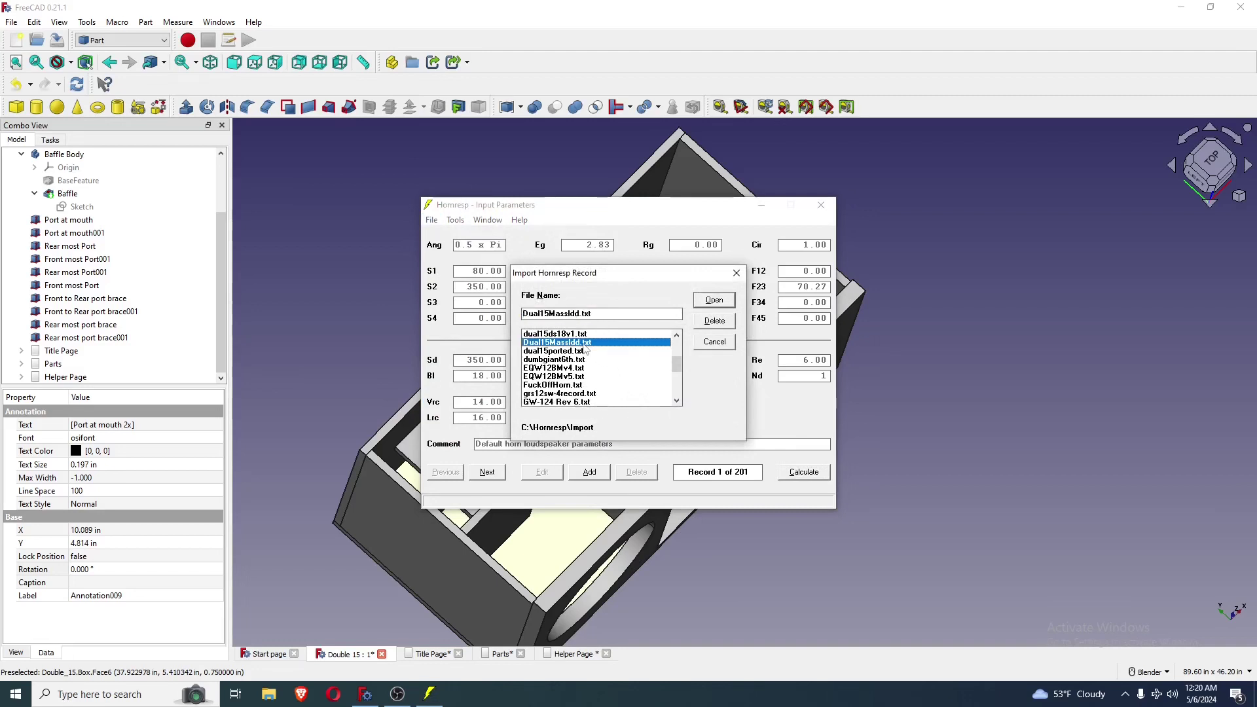
click(714, 299)
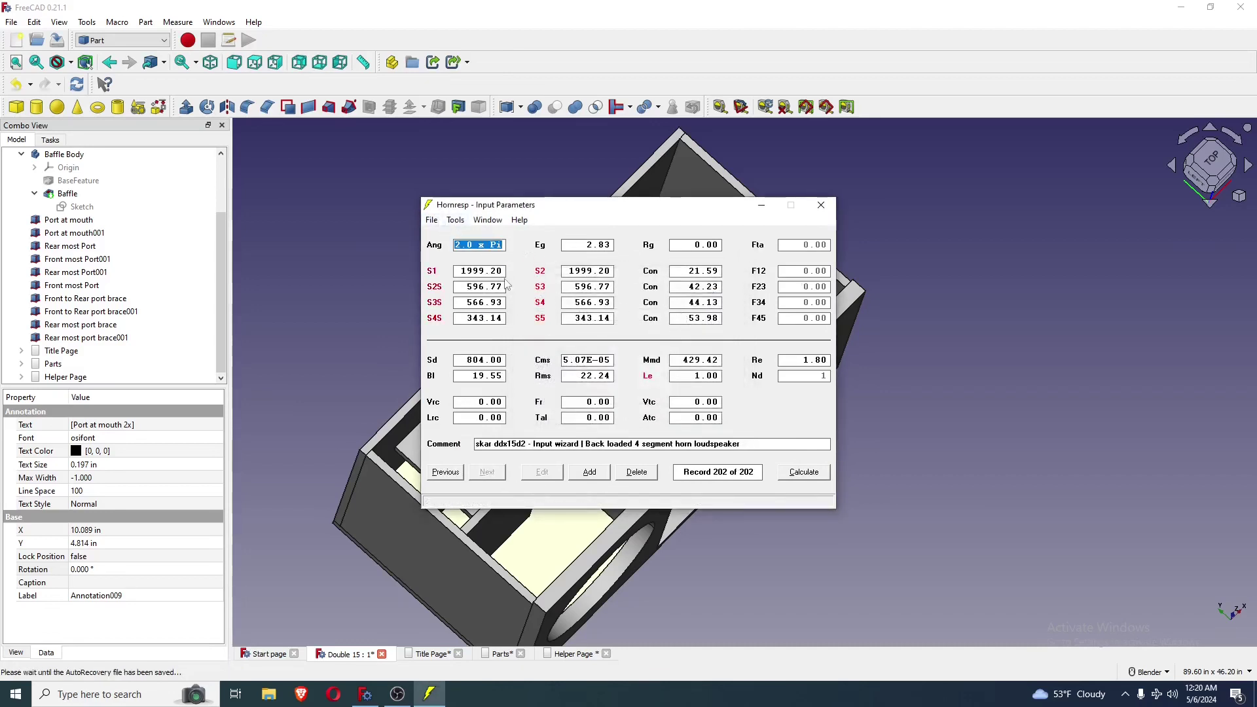
Paste the SDR12D2 driver from the driver database into the record
click(455, 220)
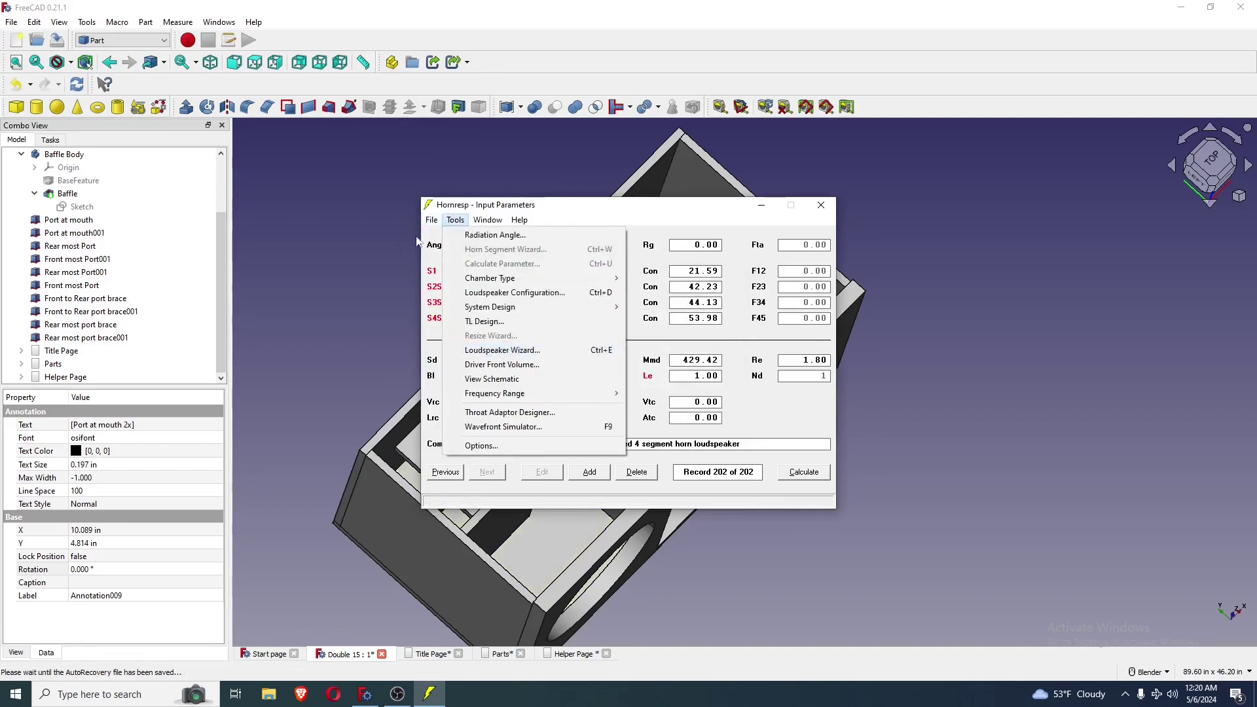
click(472, 362)
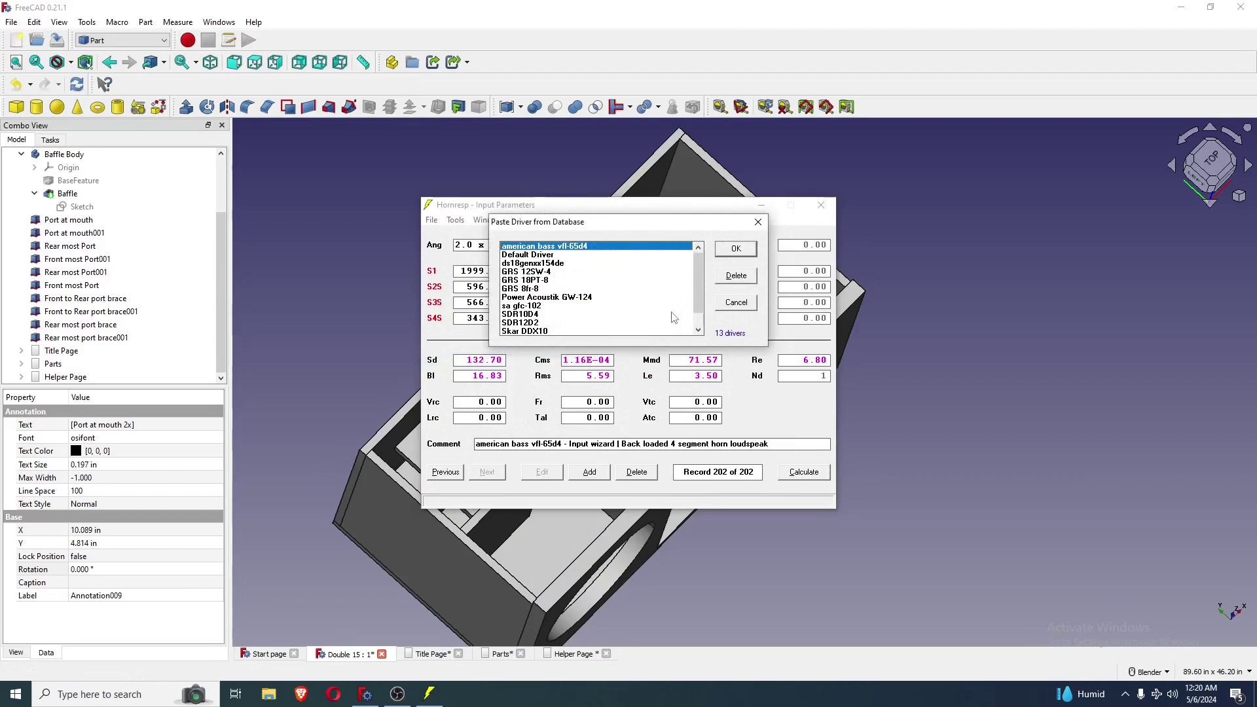
scroll(672, 315, down, 1)
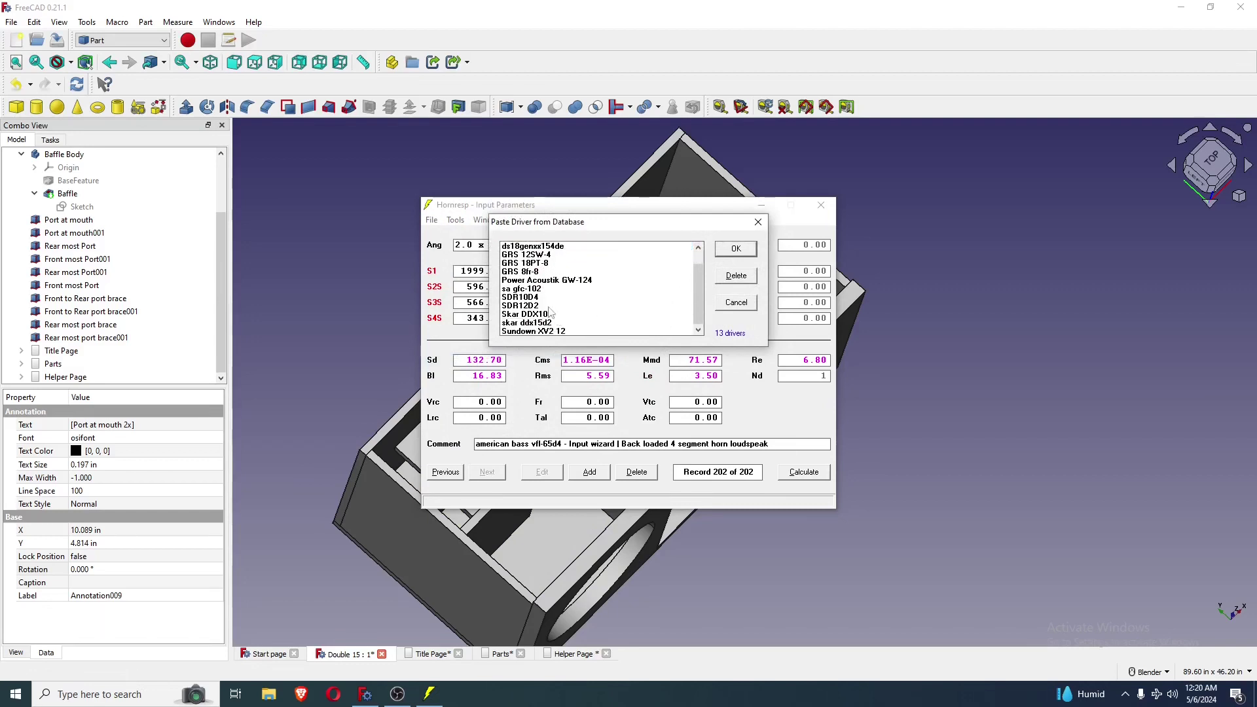
click(548, 306)
click(737, 253)
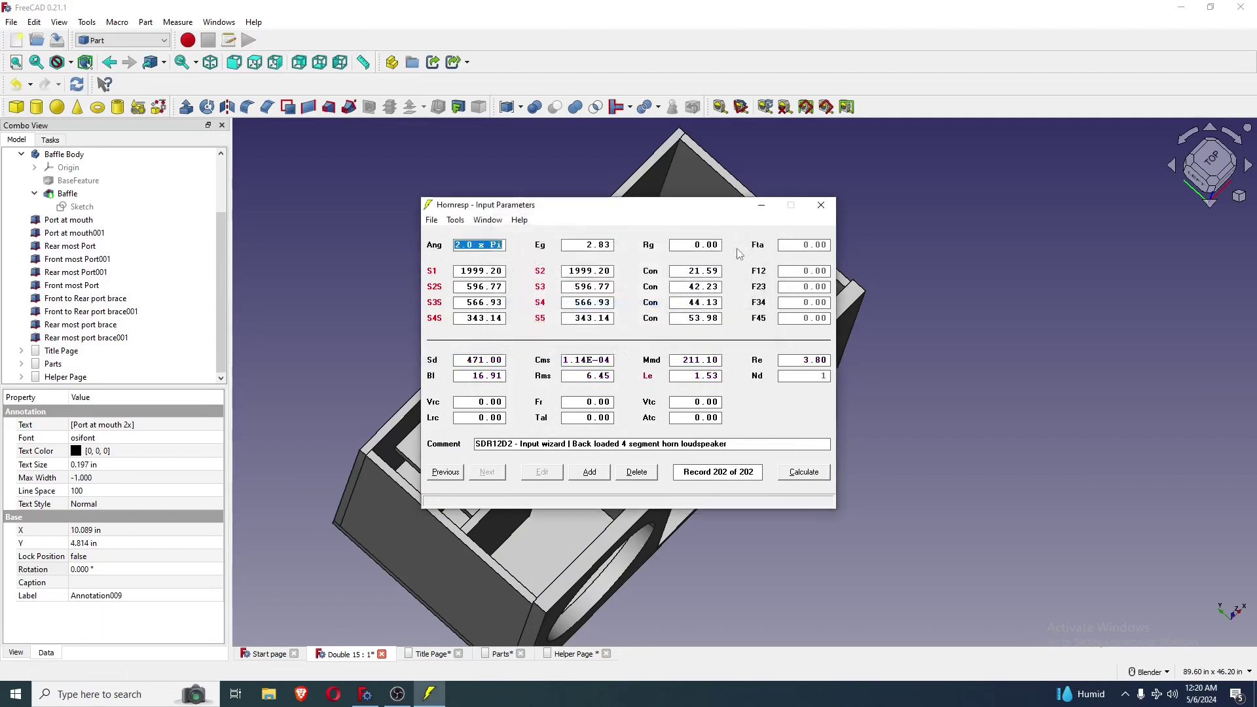
Show the Loudspeaker Wizard's acoustical power chart and mark the 33.7 Hz fundamental
click(455, 220)
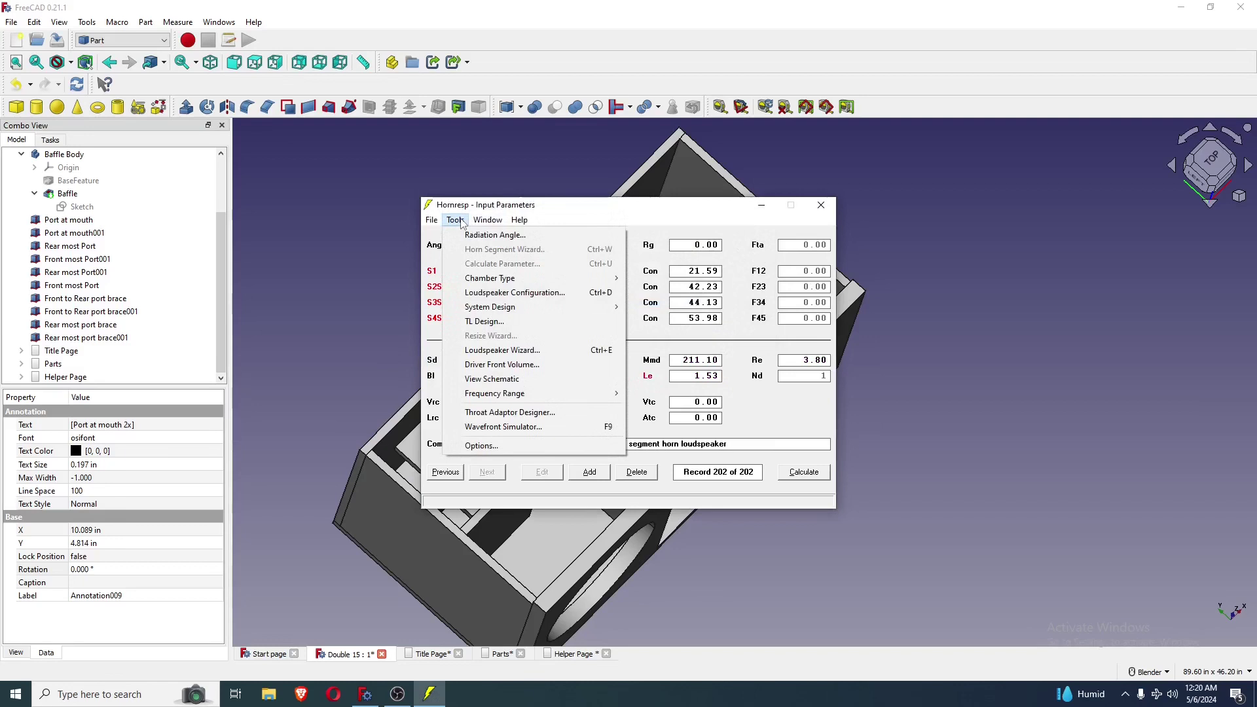
click(540, 364)
click(648, 398)
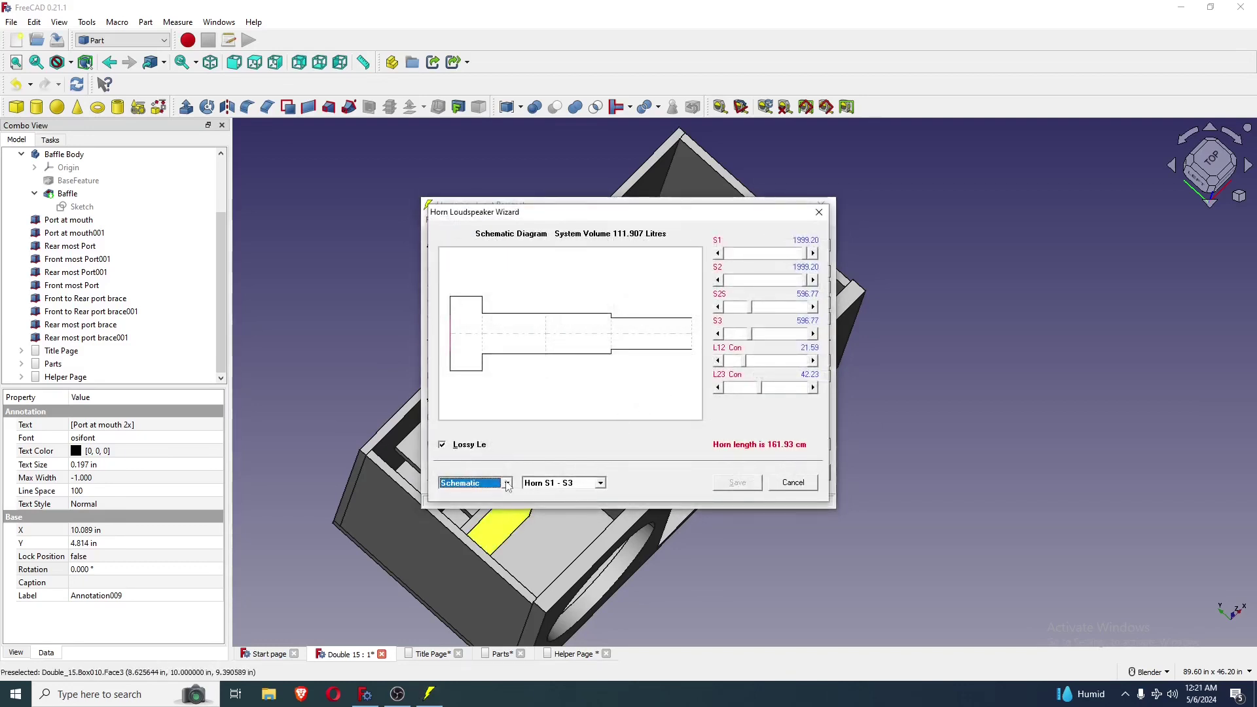
click(507, 483)
click(476, 513)
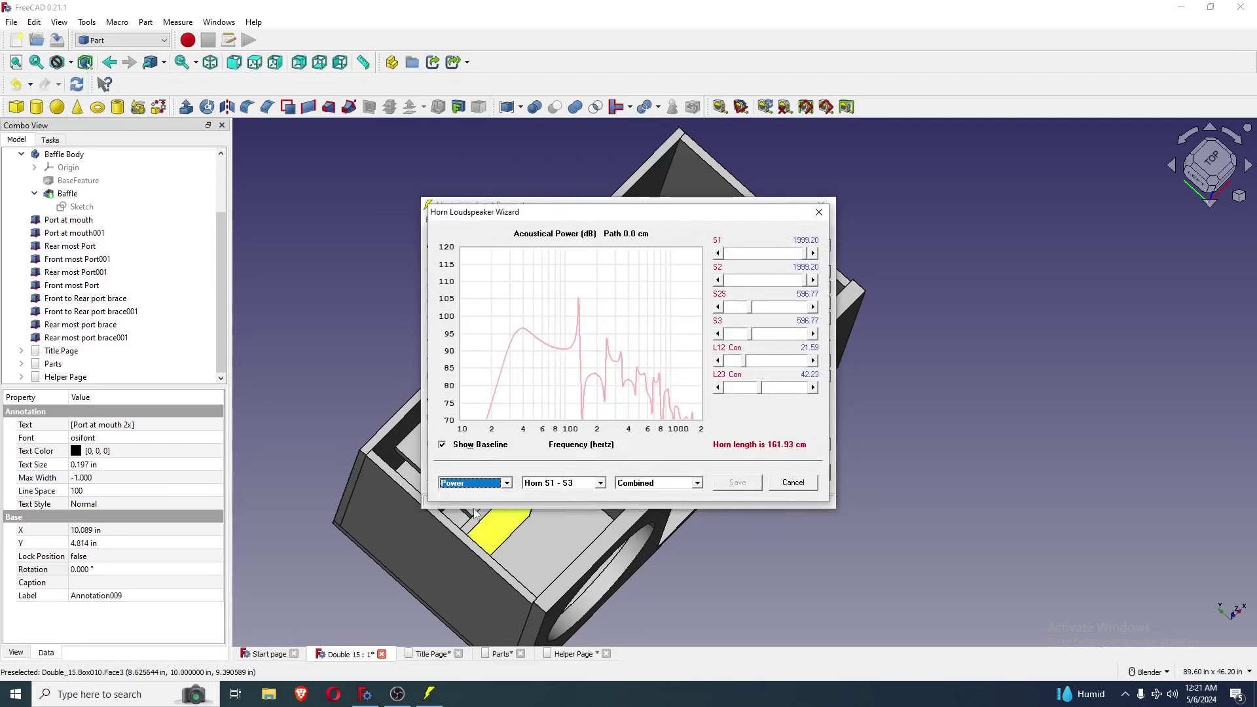
click(512, 357)
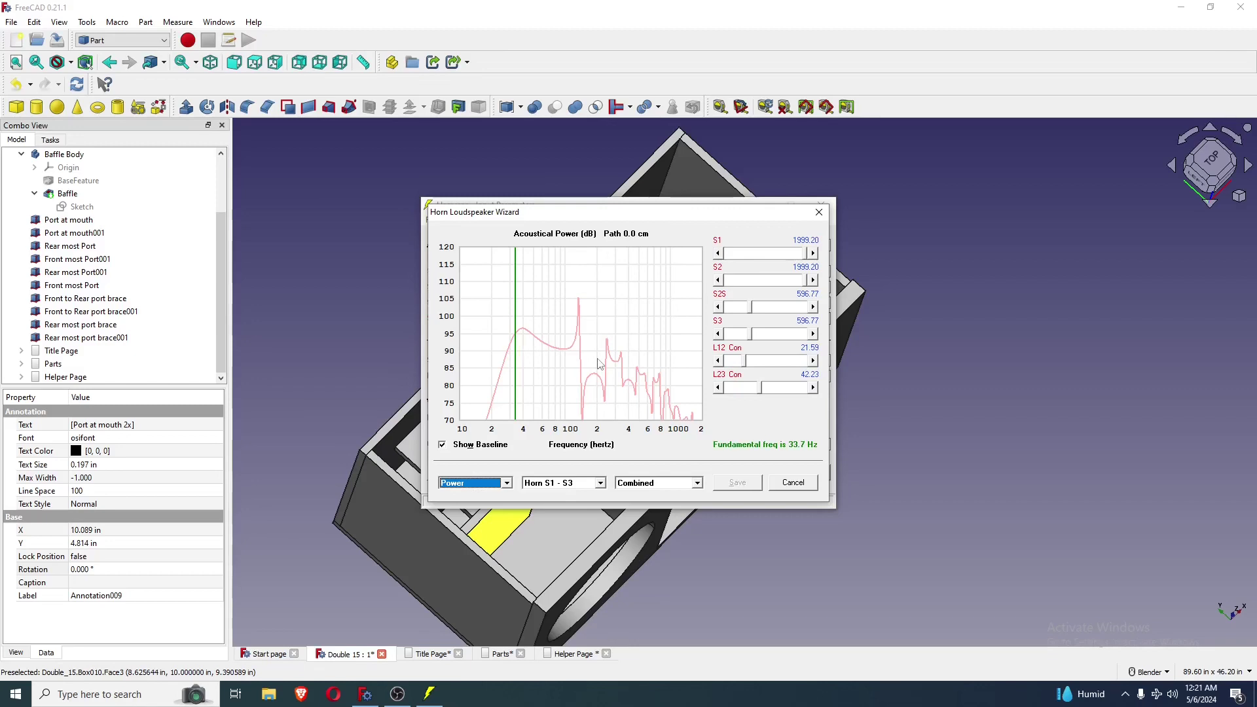
Close the wizard without saving and paste the skar ddx15d2 driver from the database
click(793, 482)
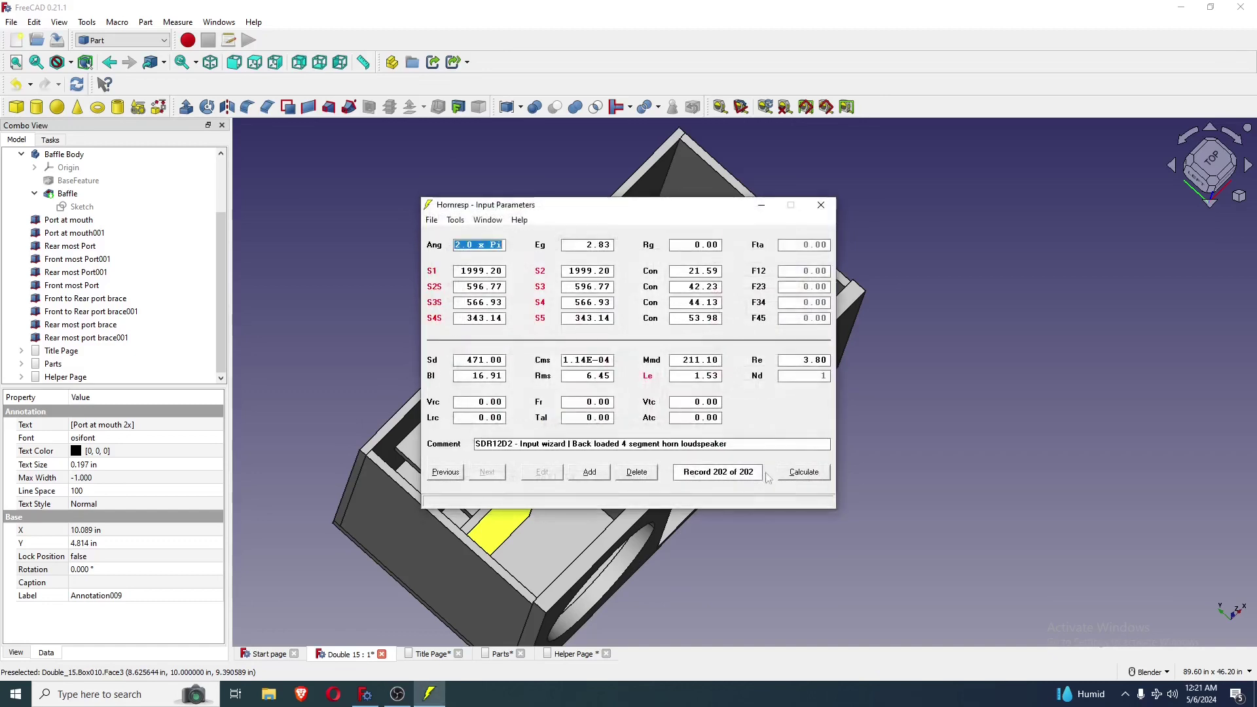
click(431, 219)
mouse_move(455, 220)
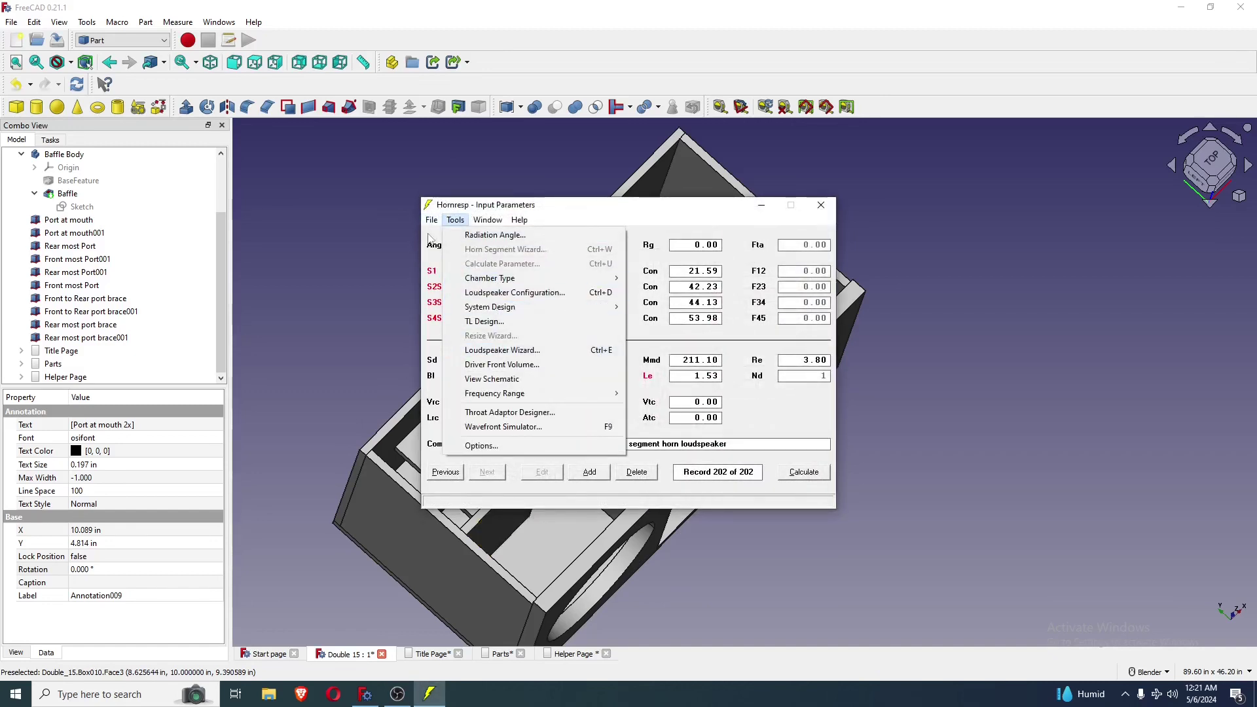
click(459, 361)
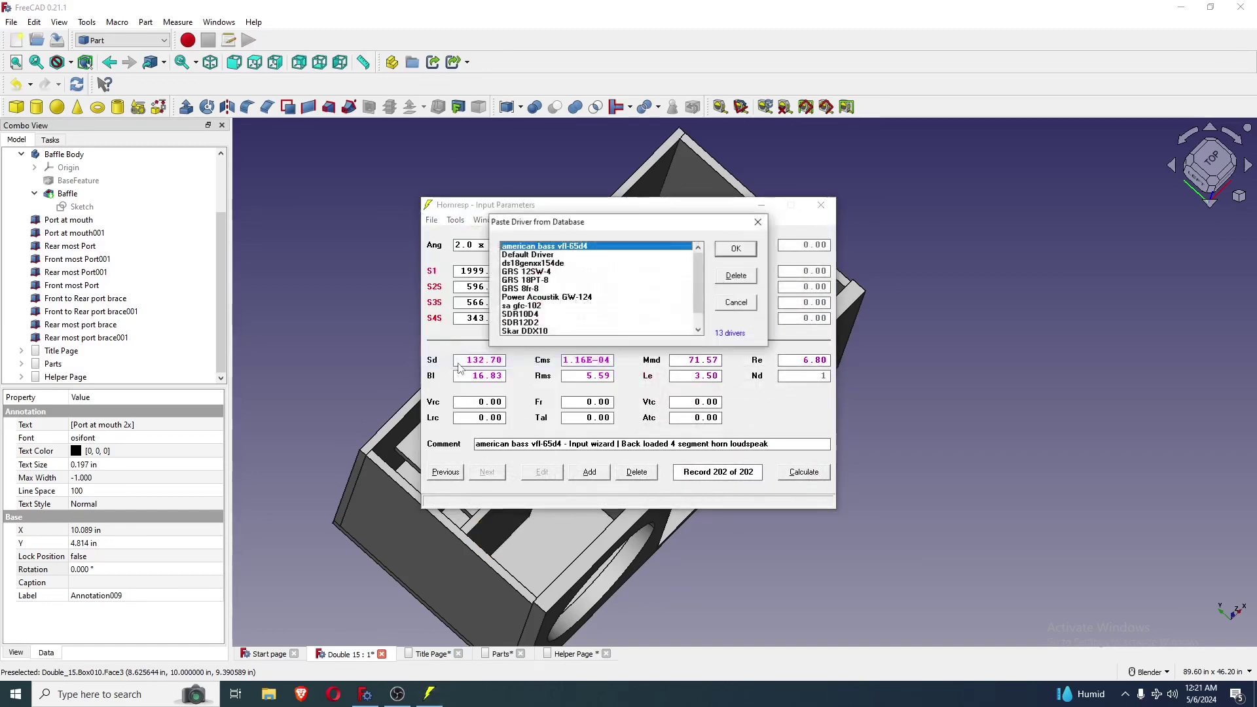
scroll(626, 293, down, 2)
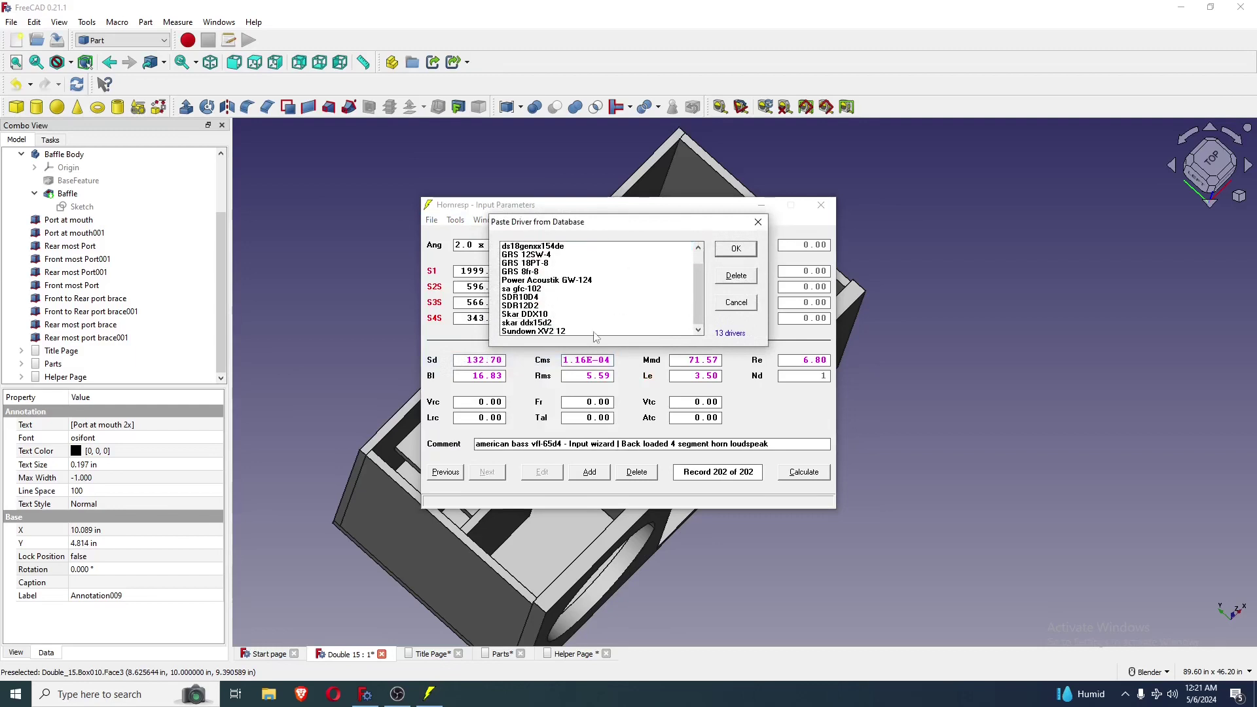
click(543, 323)
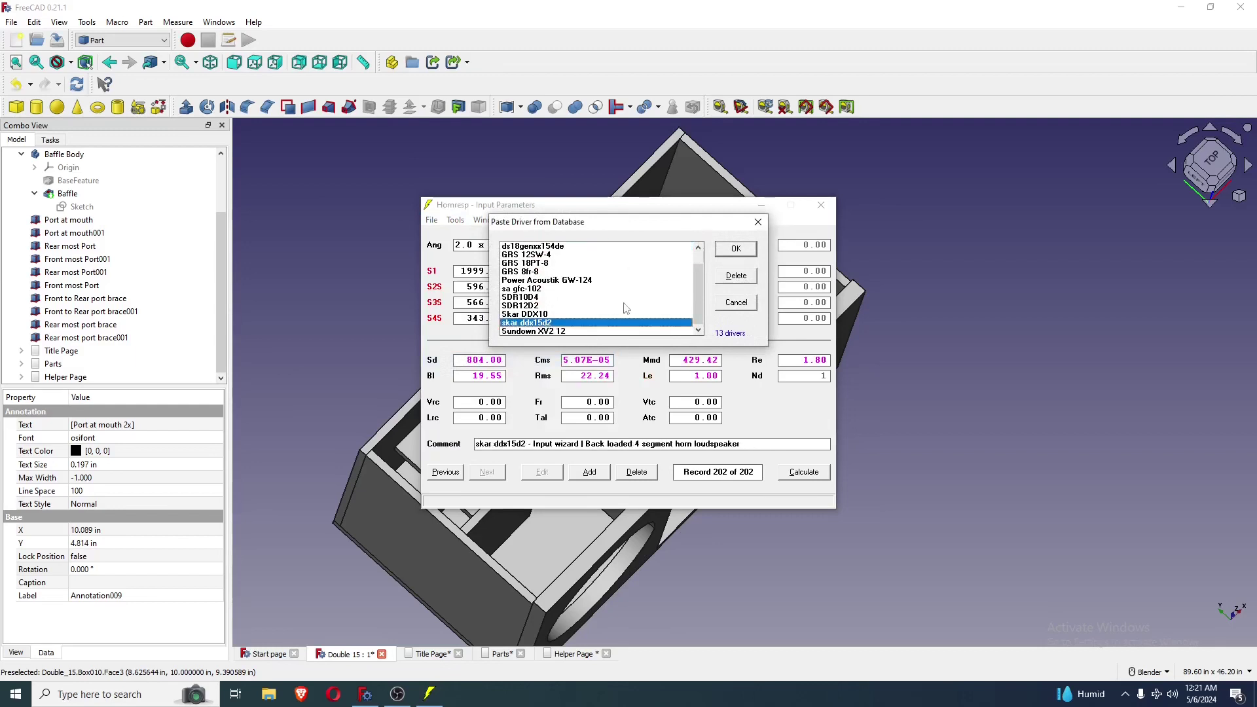
click(736, 249)
Reopen the Loudspeaker Wizard without masking, with lossy Le enabled and the power chart shown
click(456, 220)
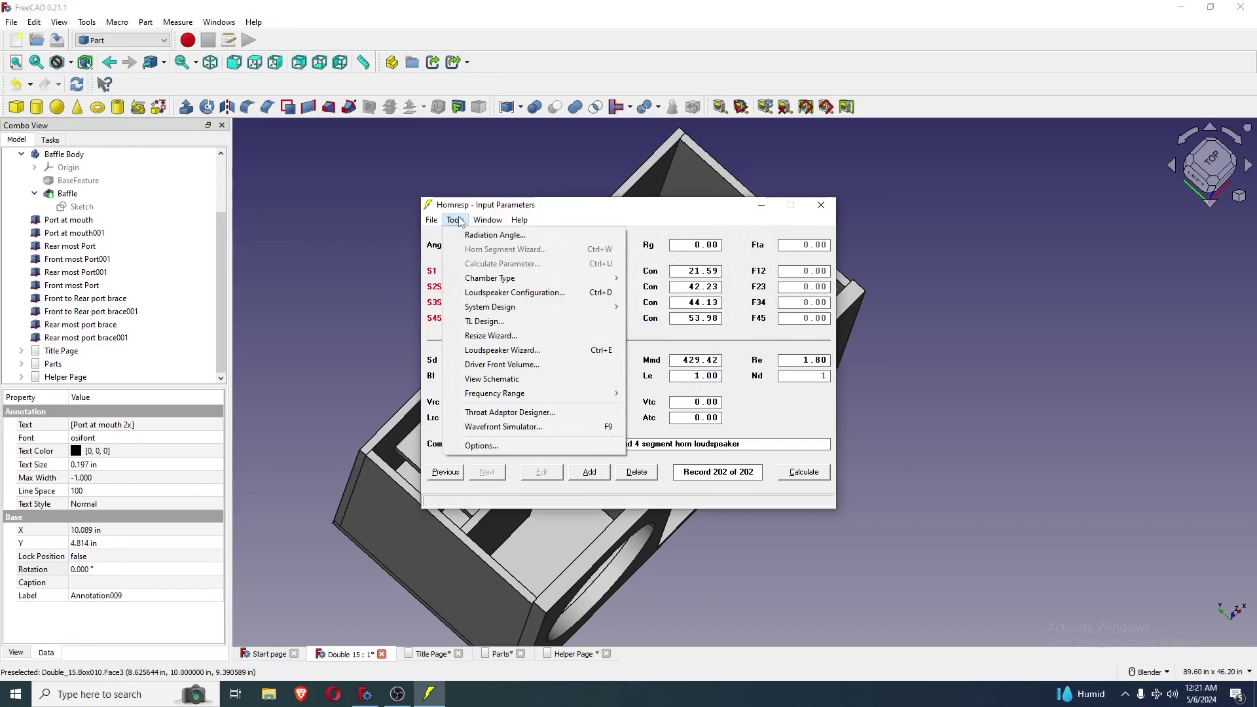
click(532, 352)
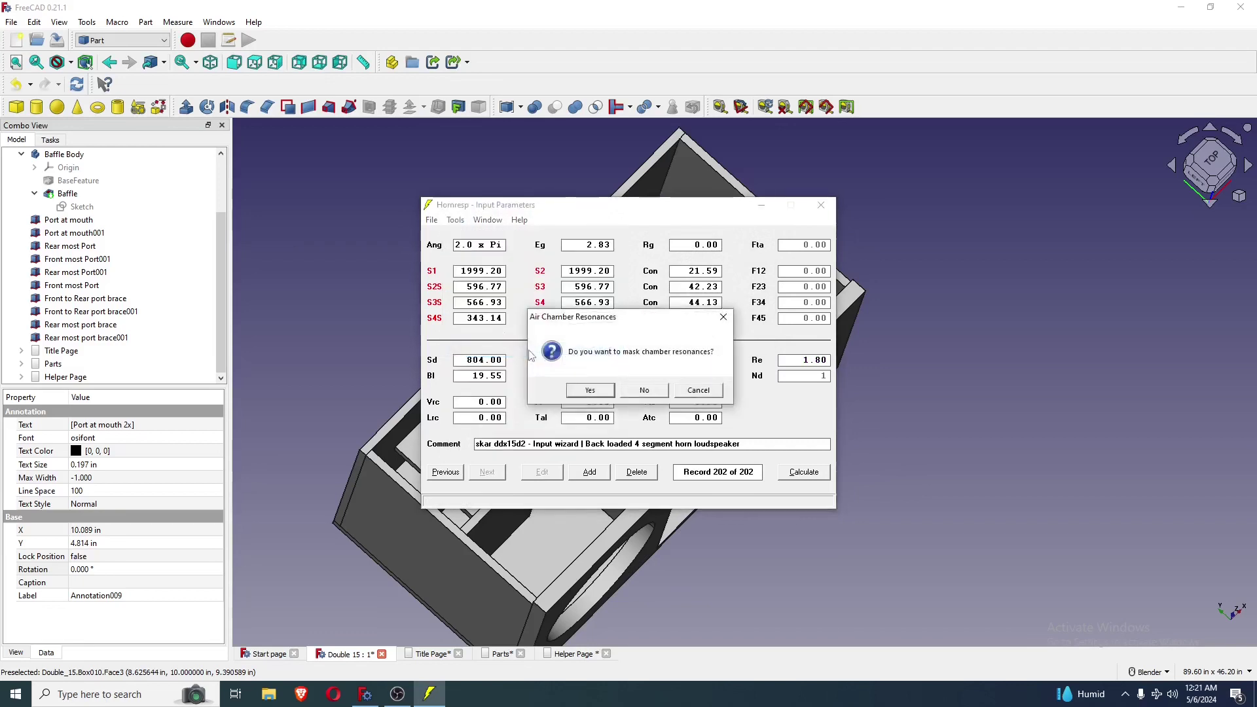
click(635, 395)
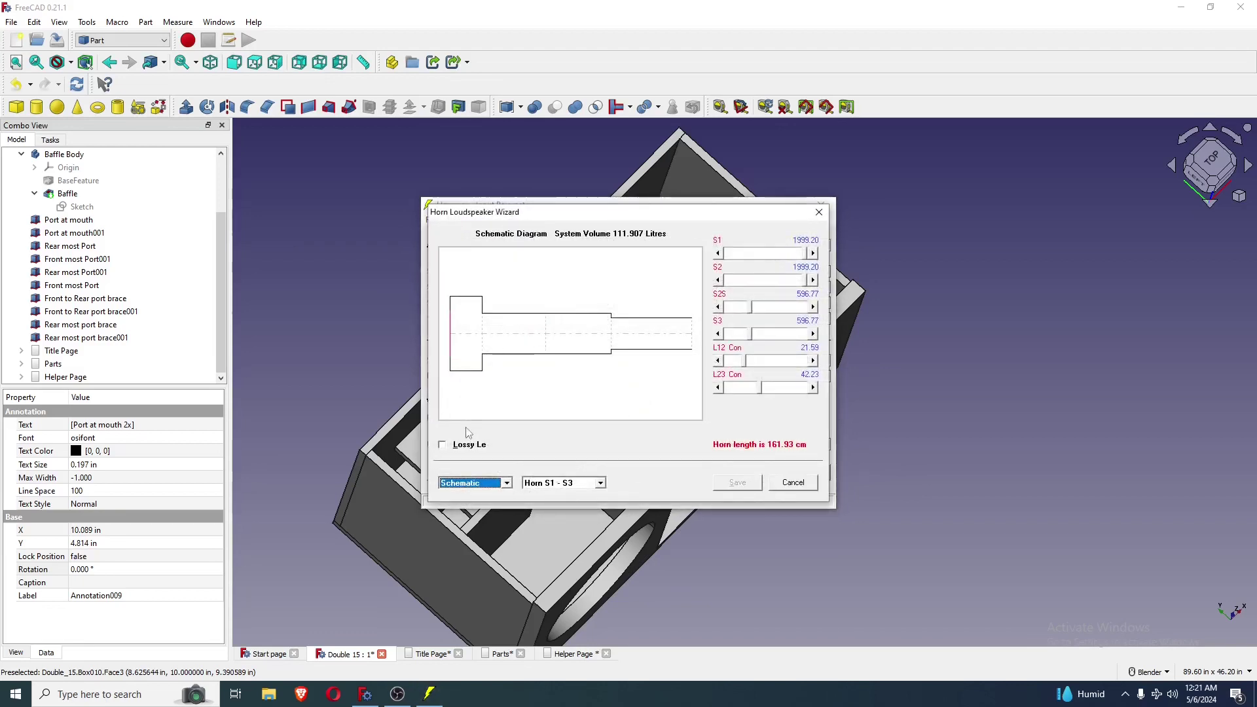
click(464, 445)
click(475, 482)
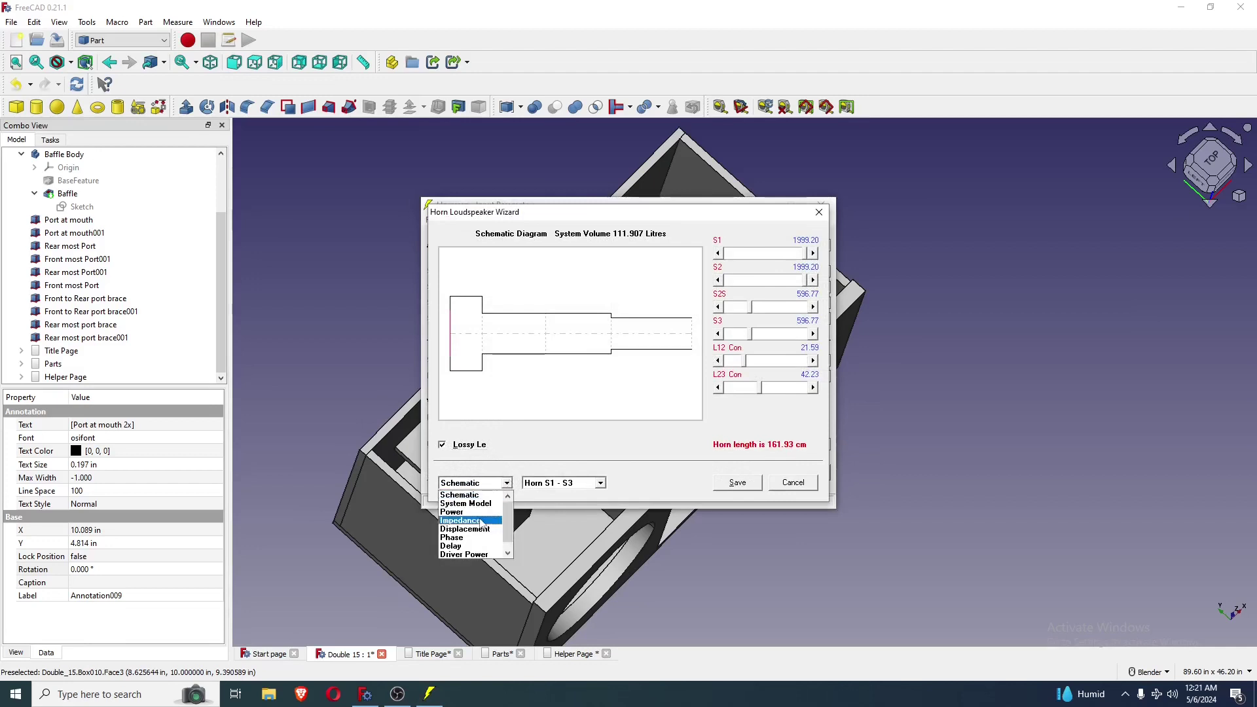
click(475, 512)
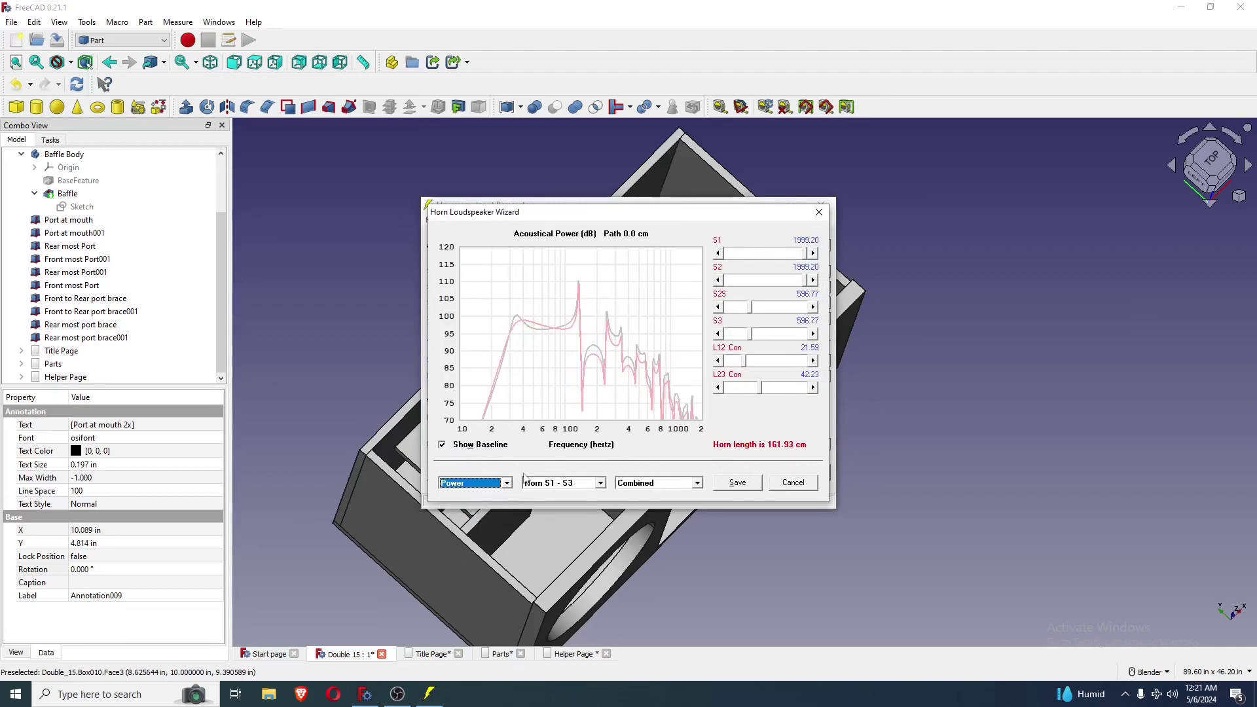
Hide the baseline curve and mark the 33.7 Hz fundamental frequency on the graph
click(477, 445)
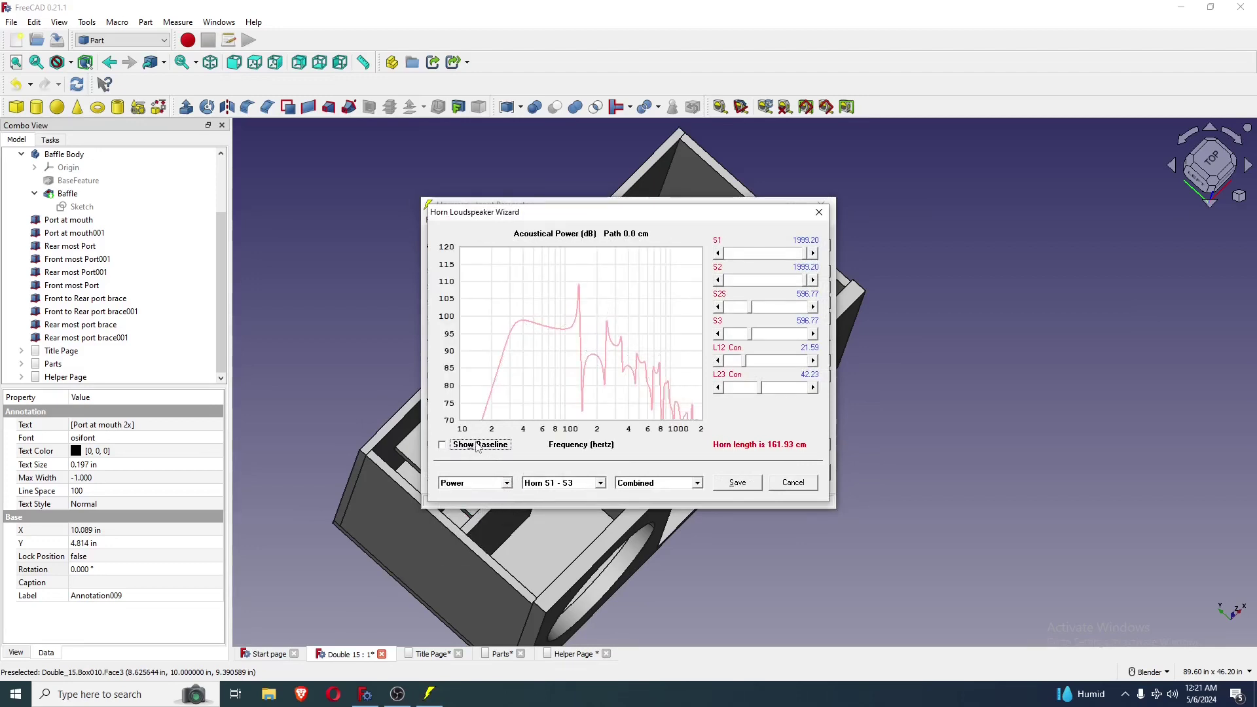
click(478, 445)
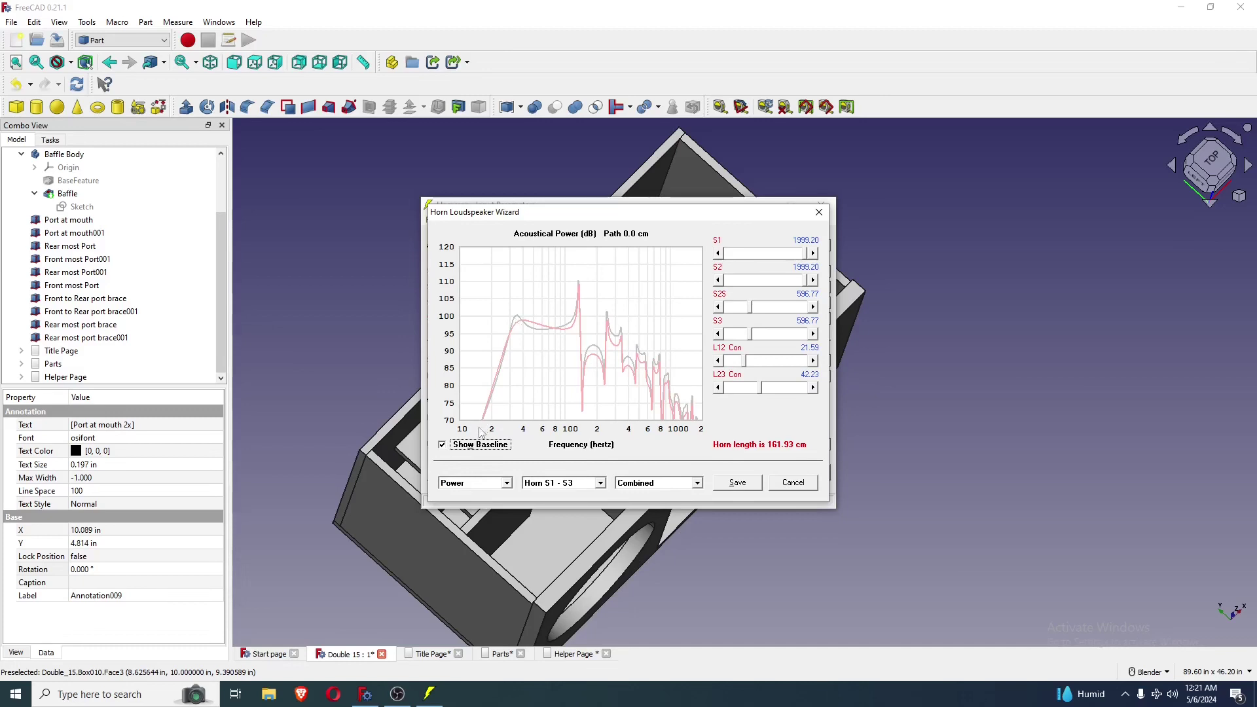
click(490, 448)
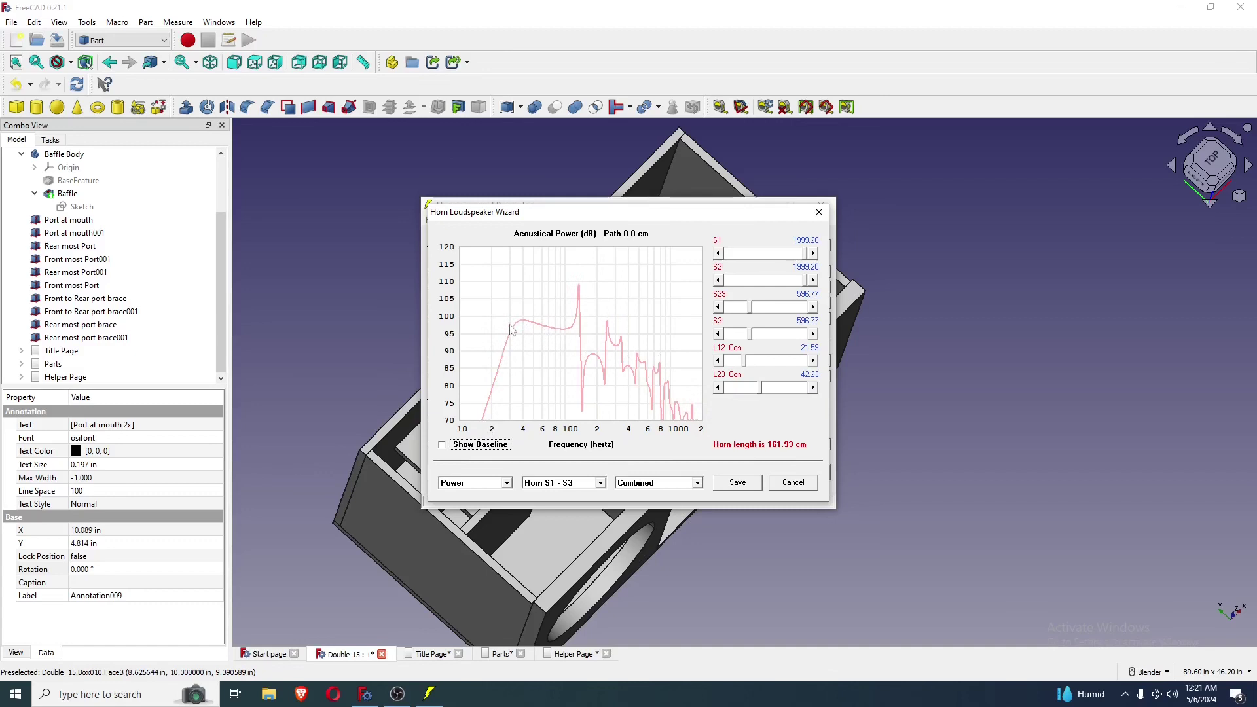
click(514, 330)
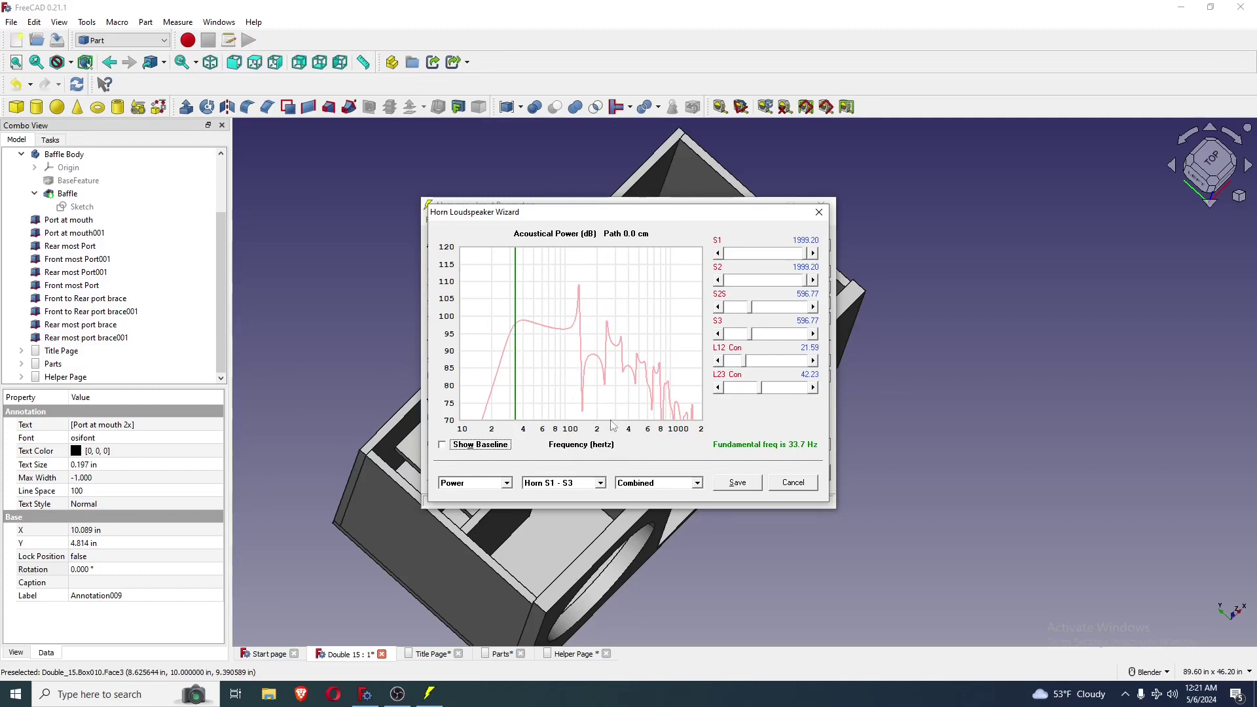
click(602, 486)
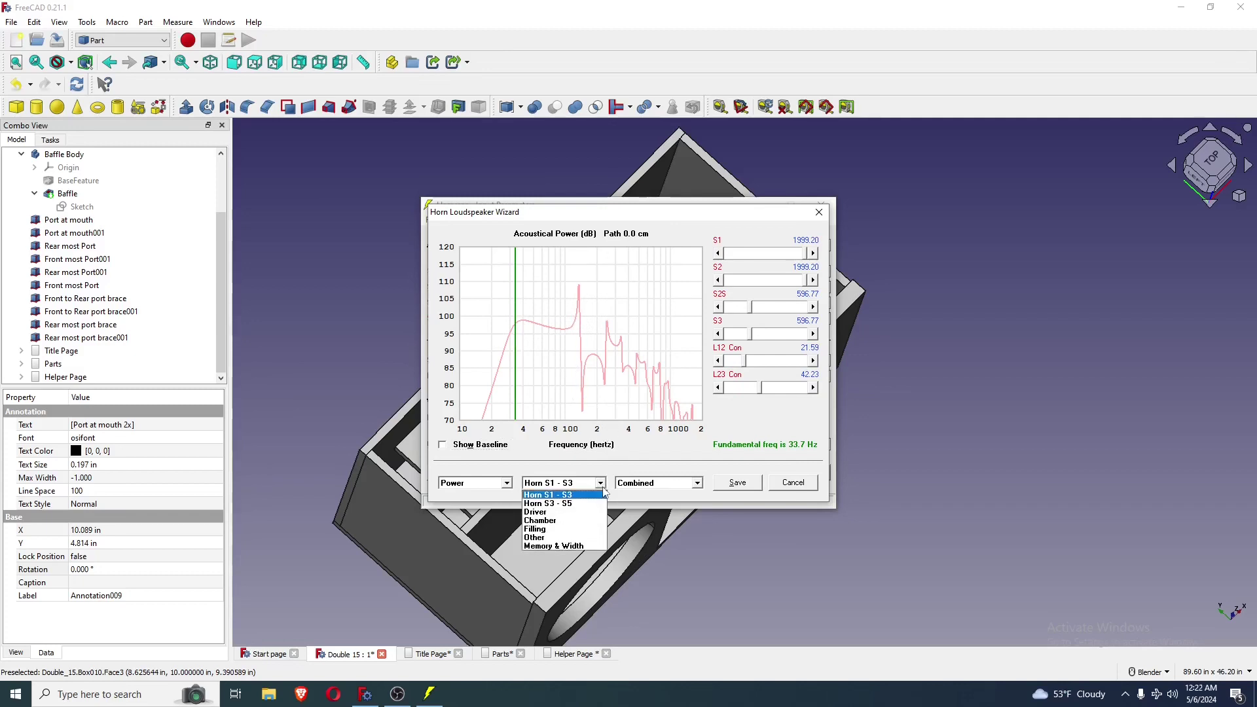
Show the Filling controls and switch to the horn schematic reporting 111.907 litres
click(563, 535)
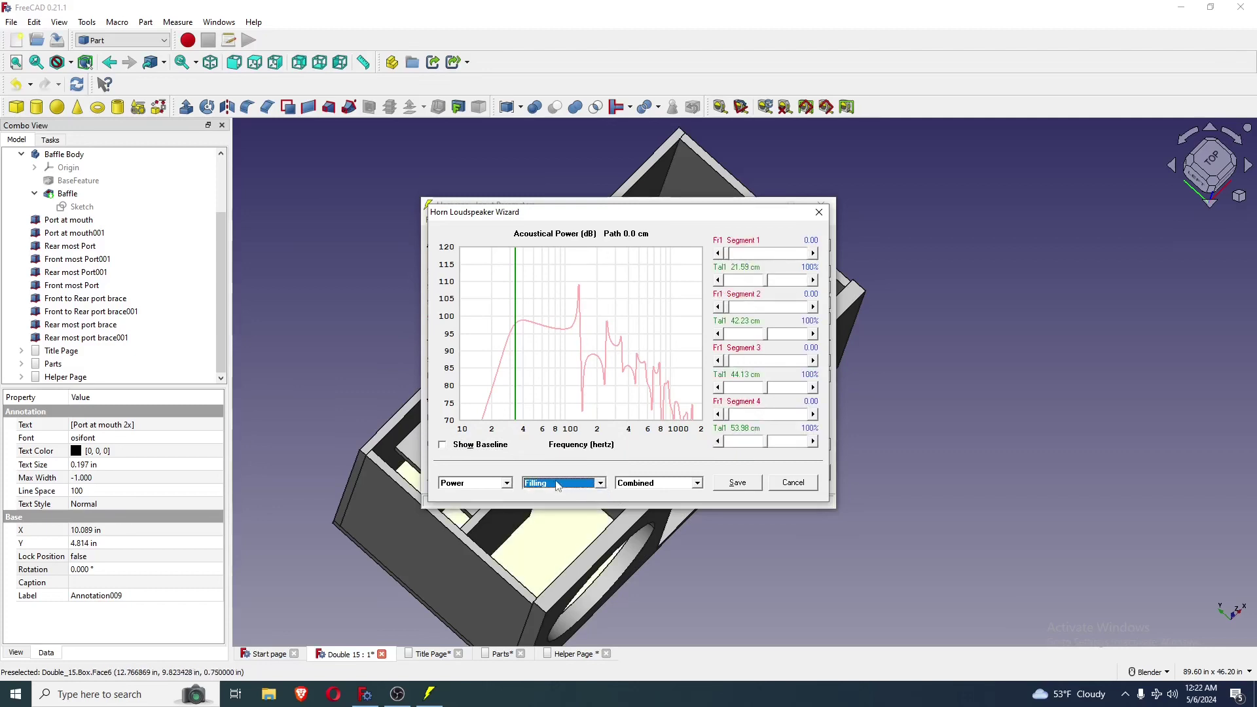
click(507, 483)
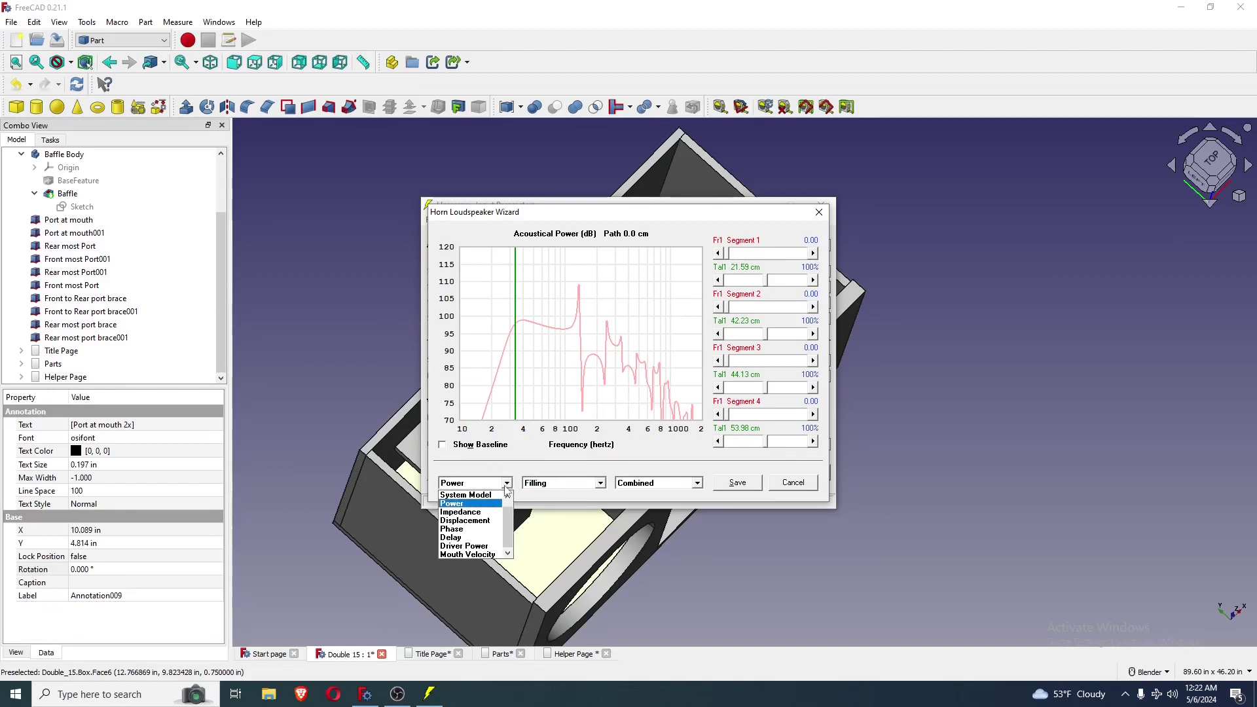
scroll(473, 517, up, 2)
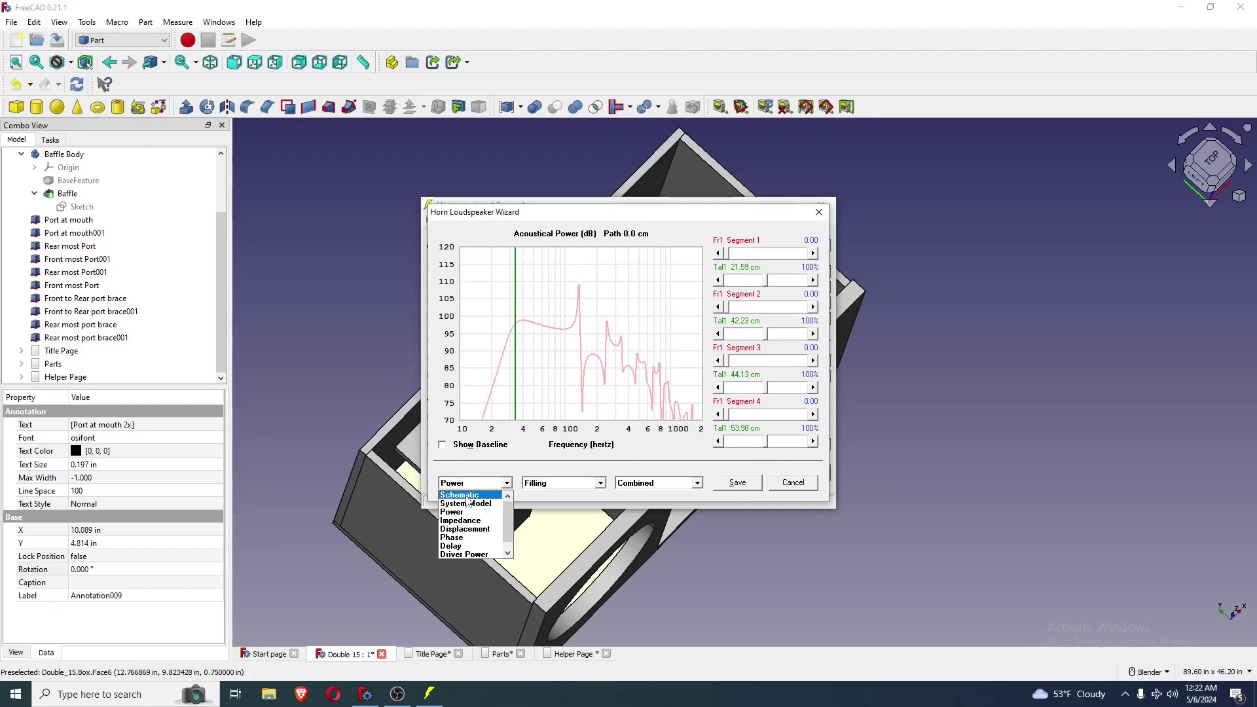
click(466, 496)
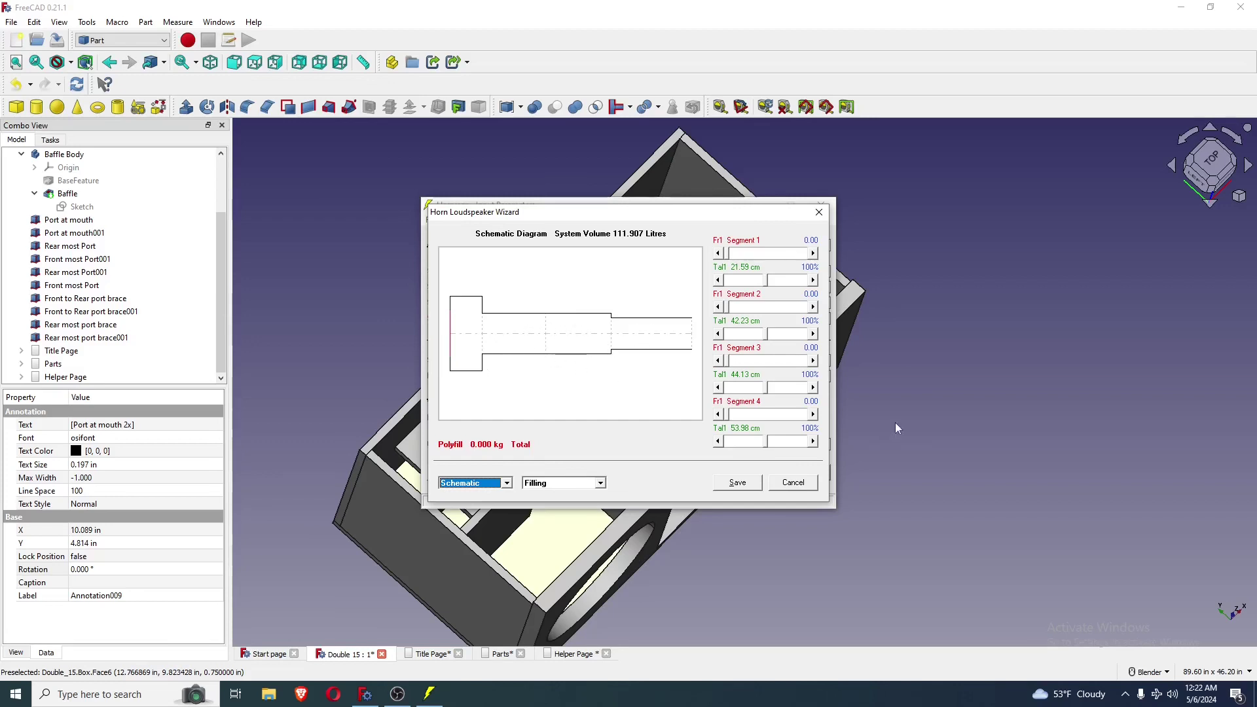
Add initial polyfill to horn segments 2 and 3
click(785, 306)
click(785, 306)
click(785, 306)
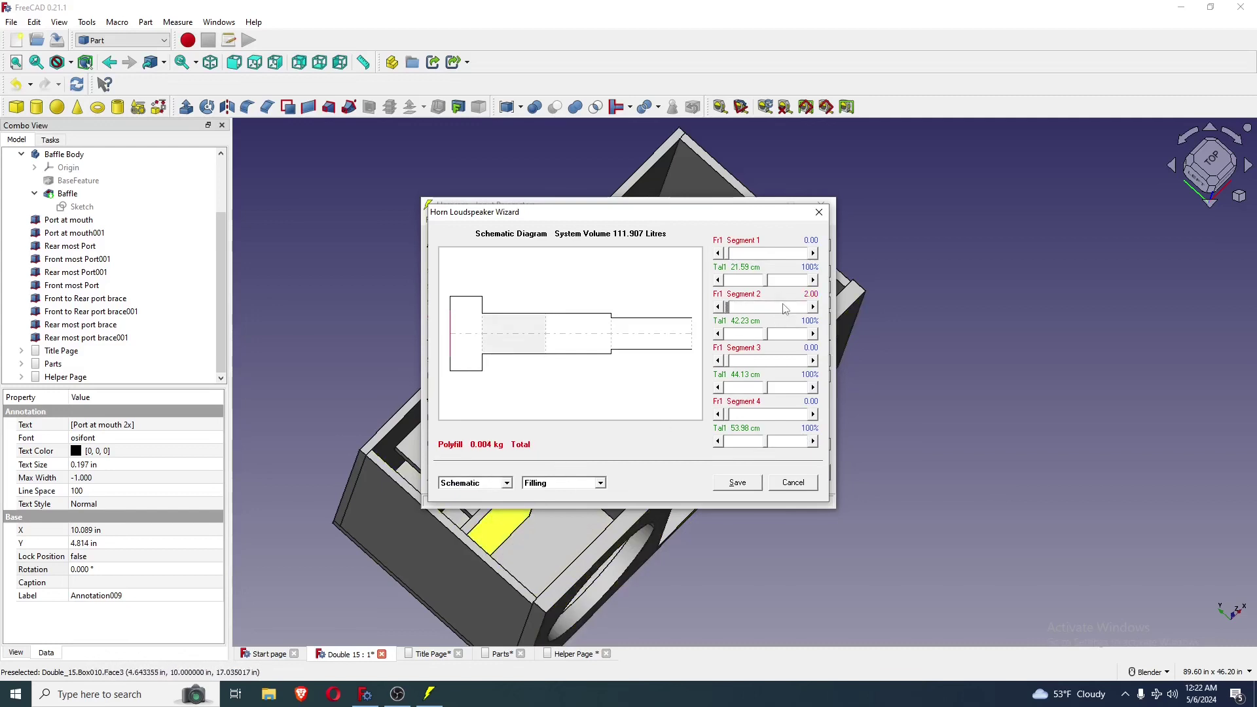
click(781, 361)
click(783, 362)
click(784, 362)
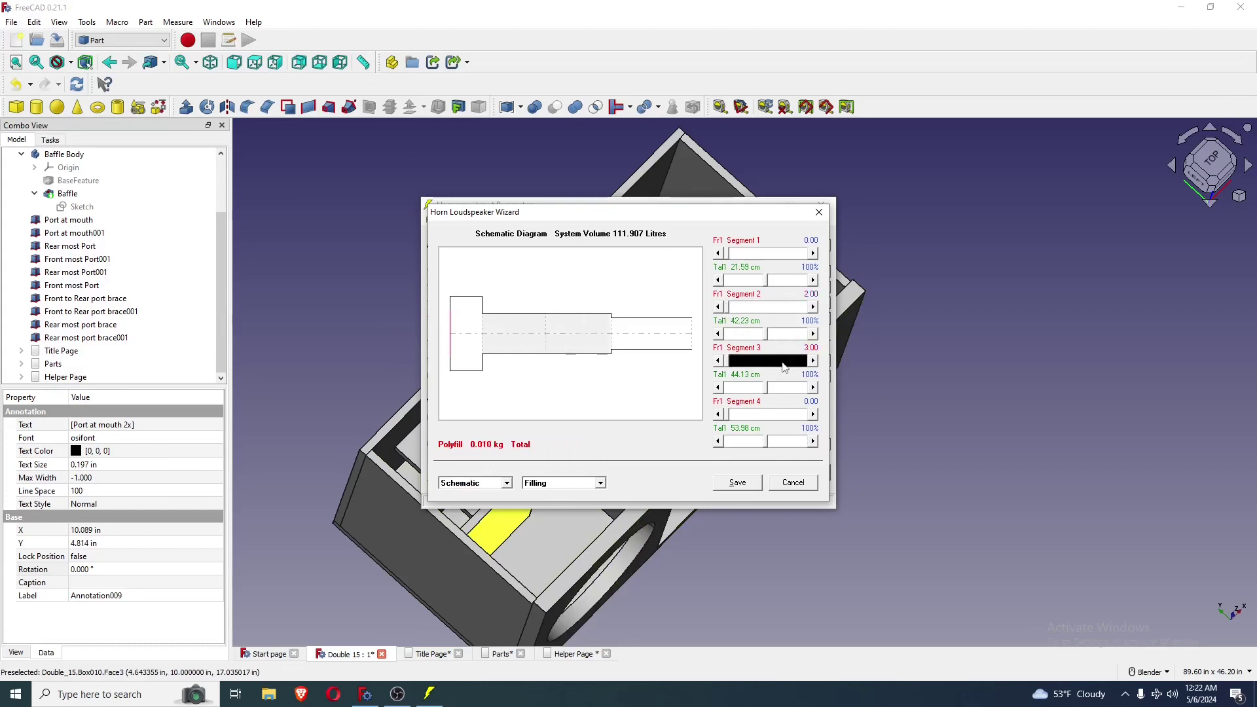
Raise filling to 14 in segment 2 and 10 in segment 3, then show the power chart
click(779, 306)
click(779, 306)
click(779, 307)
click(779, 306)
click(779, 307)
click(779, 306)
click(779, 307)
click(779, 306)
click(779, 307)
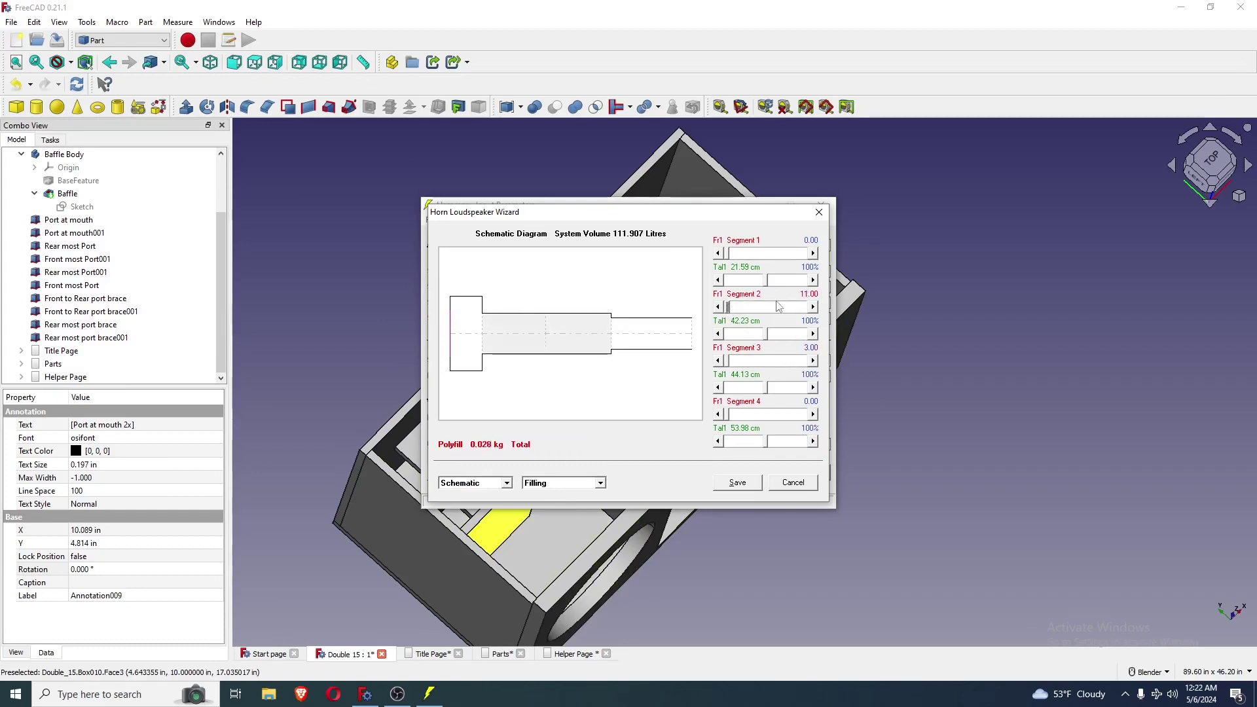
click(779, 306)
click(779, 306)
click(778, 306)
click(776, 361)
click(776, 362)
click(776, 362)
click(776, 362)
click(777, 362)
click(776, 362)
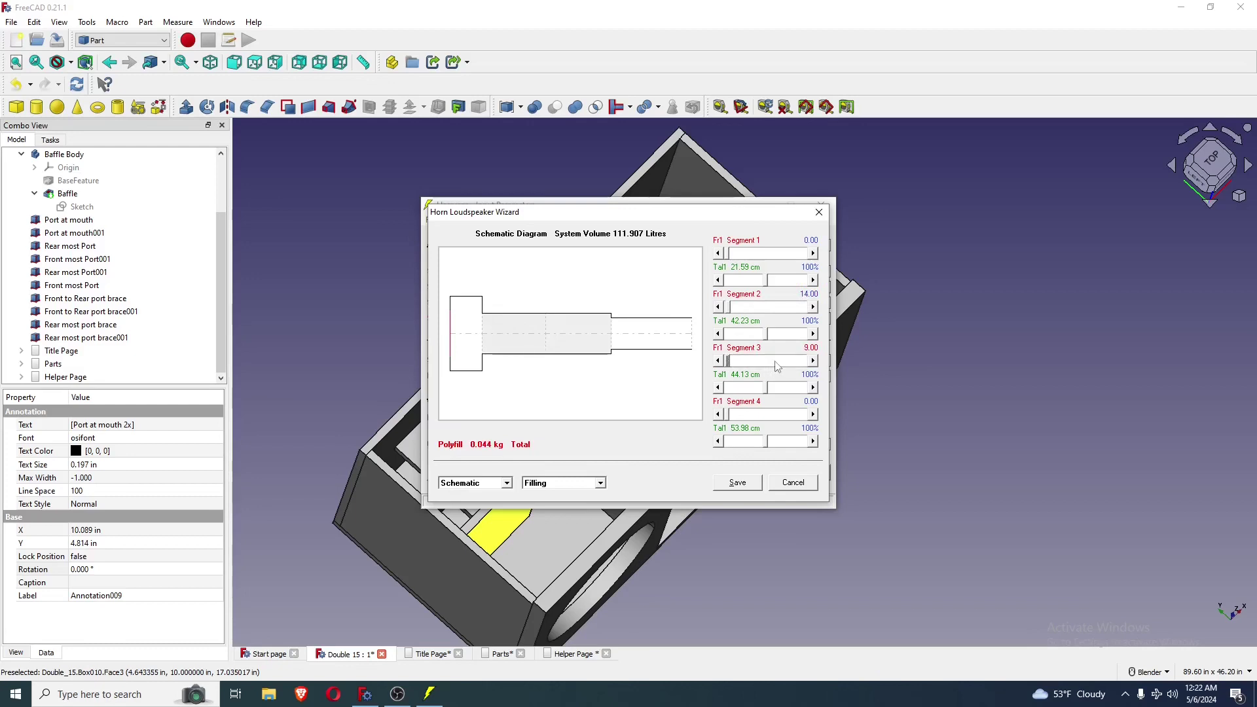
click(508, 484)
click(475, 512)
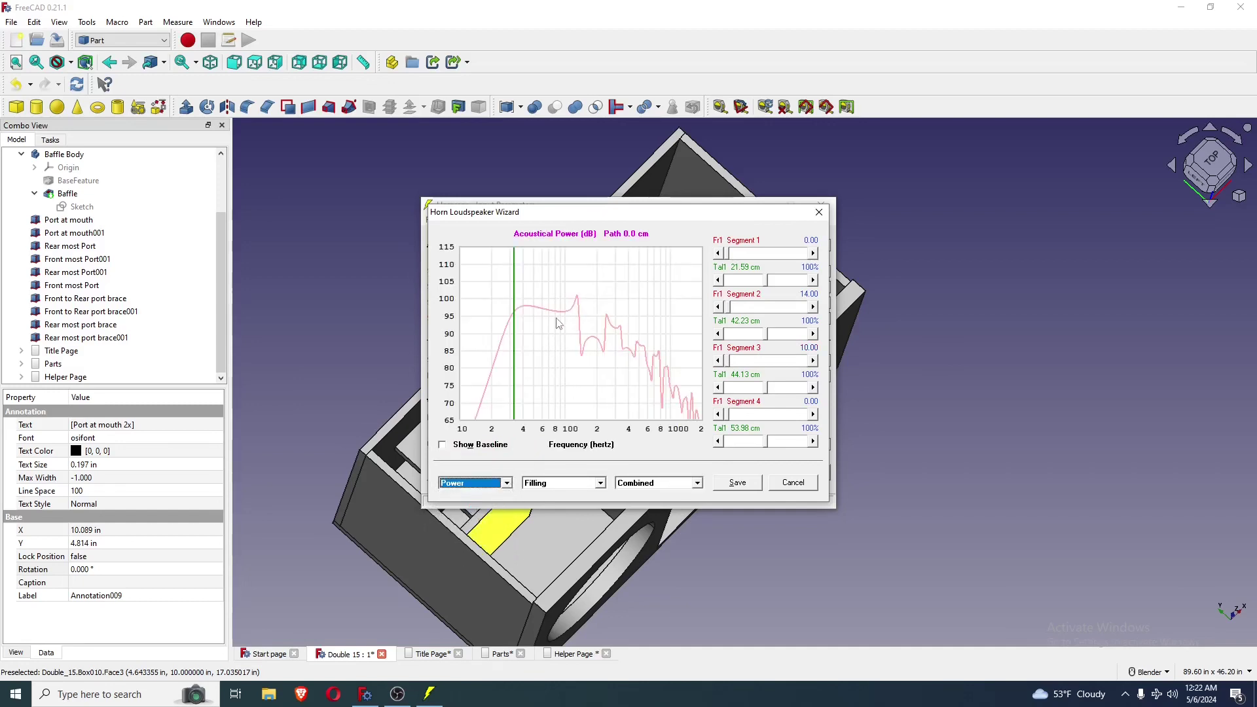
Raise segment 2 filling to 35 and segment 3 sharply, then drag both back to 0
click(783, 310)
click(783, 310)
click(783, 310)
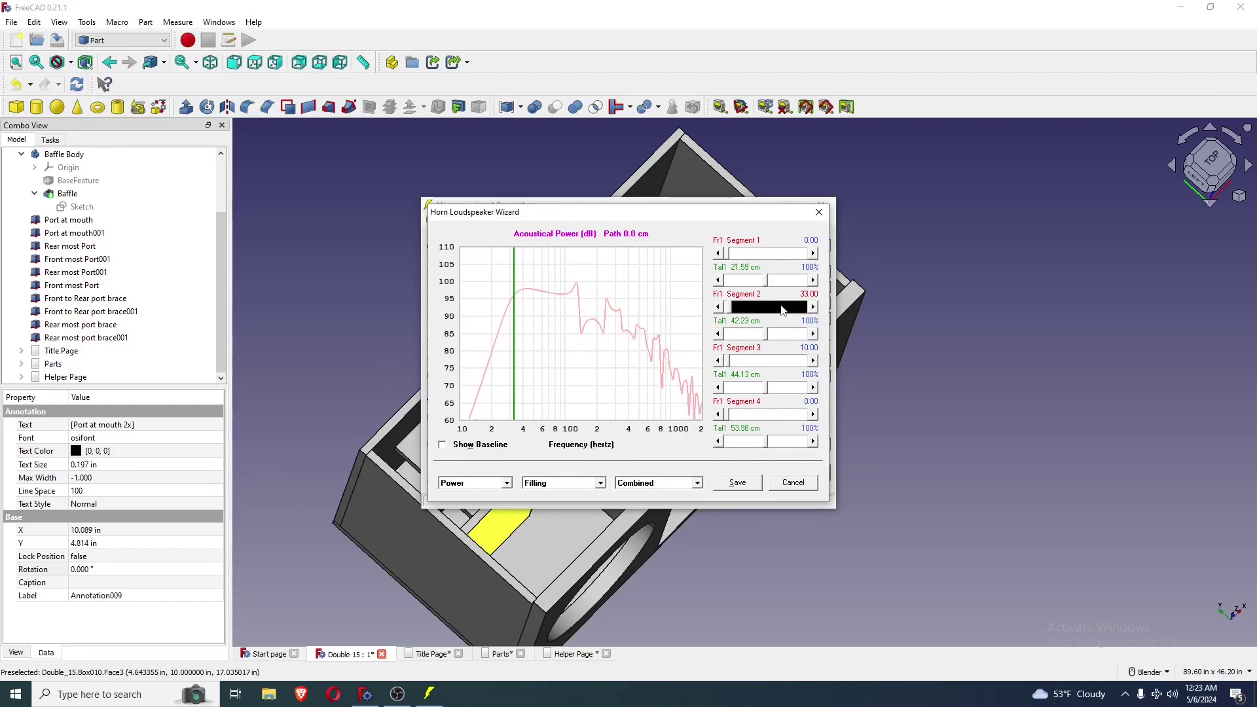
click(772, 364)
drag(729, 361, 789, 362)
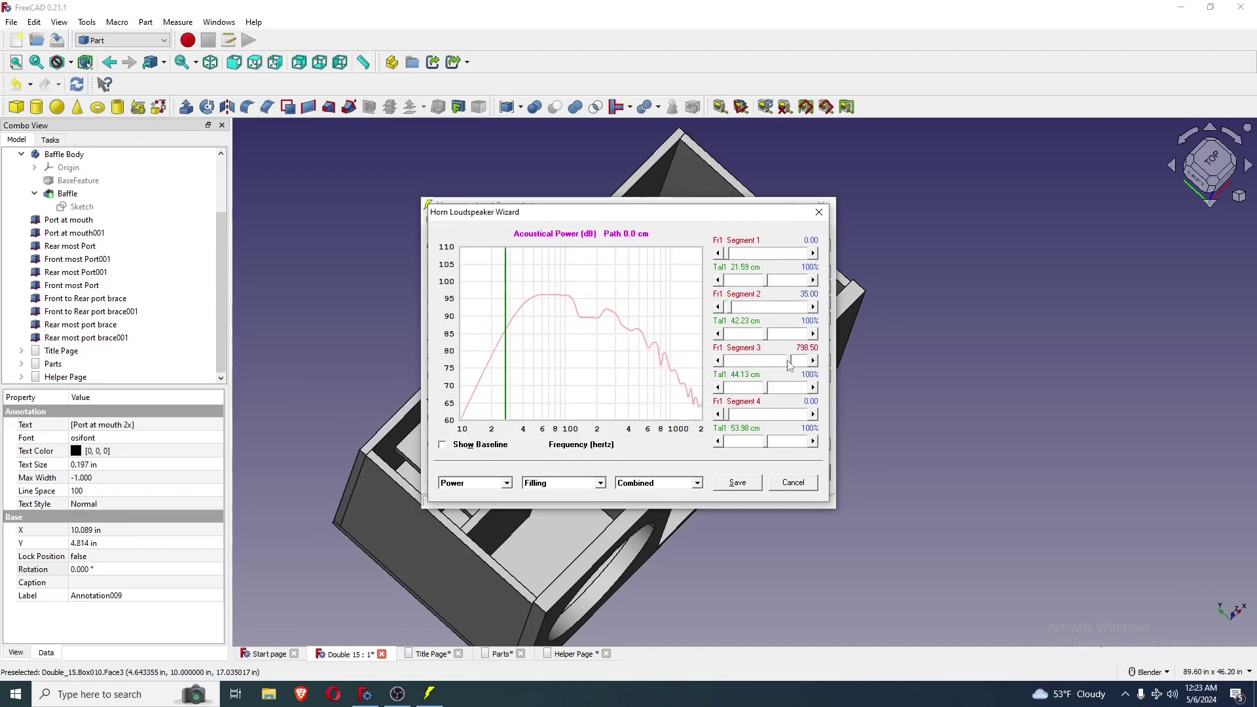
drag(789, 360, 710, 364)
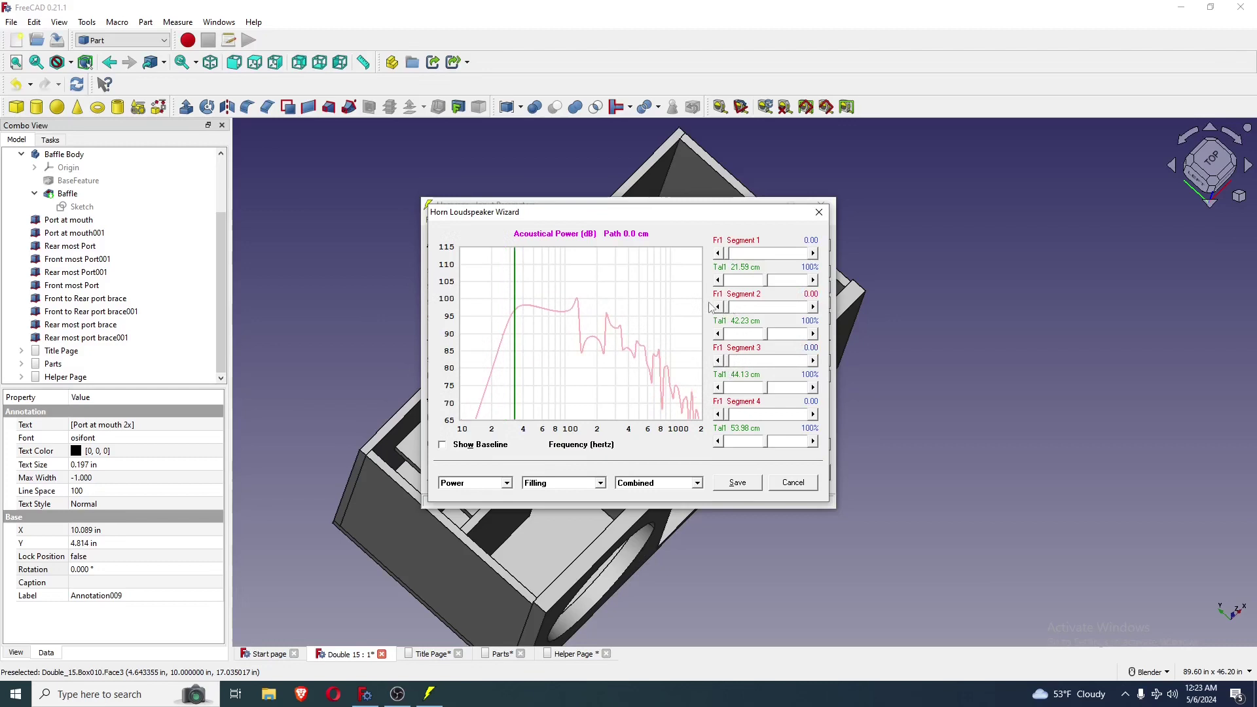
drag(727, 308, 712, 307)
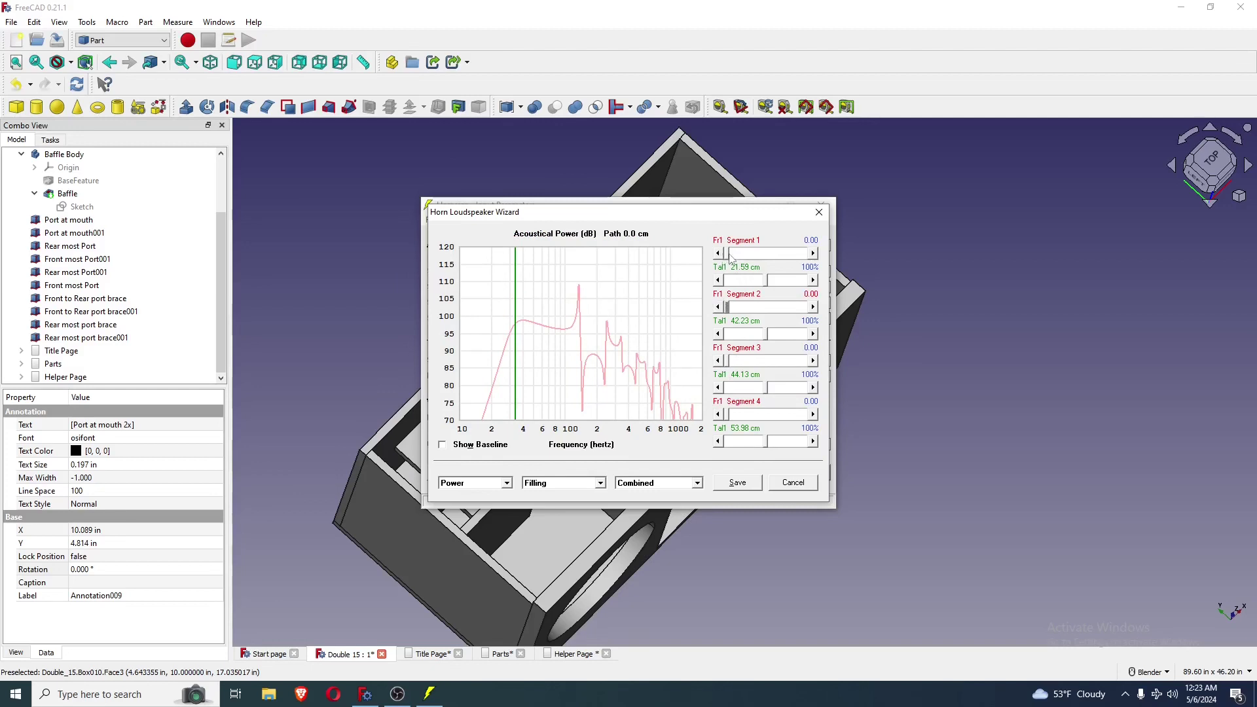
Try and remove heavy polyfill in segment 1, set segment 4 to 9, then switch to FreeCAD
drag(731, 258, 703, 255)
mouse_move(731, 255)
mouse_down()
mouse_move(779, 259)
mouse_move(731, 262)
mouse_up()
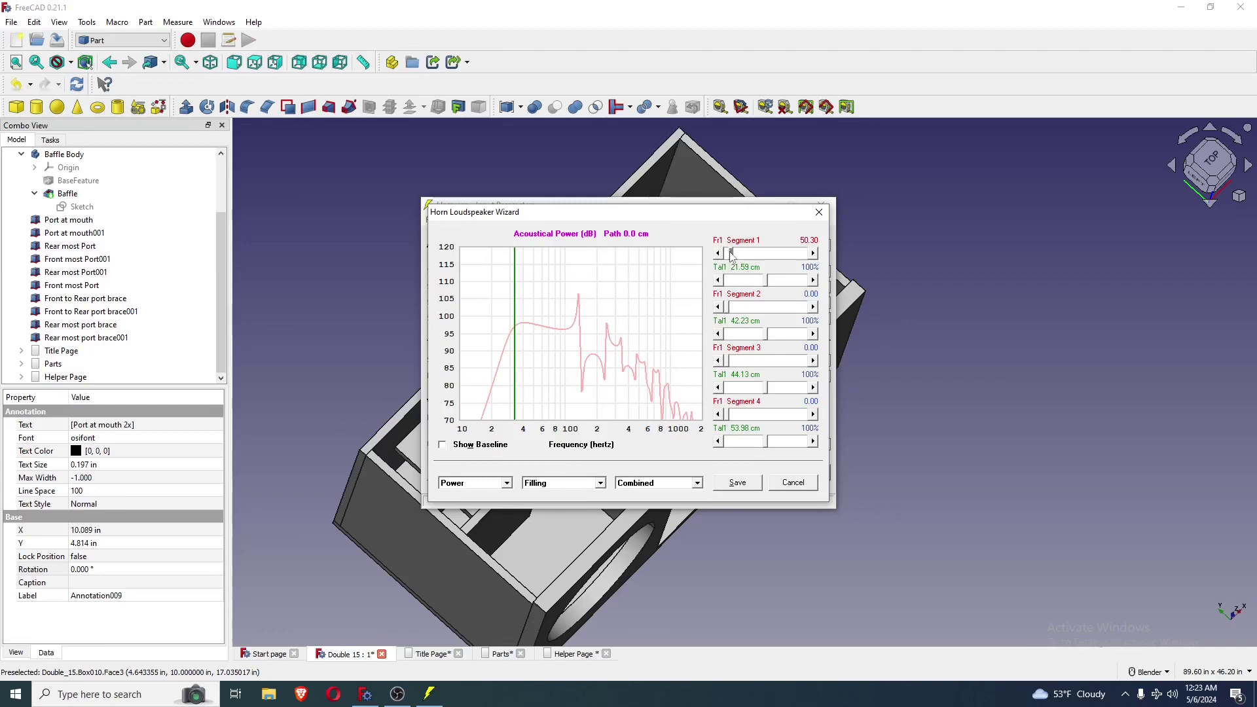
drag(732, 257, 715, 260)
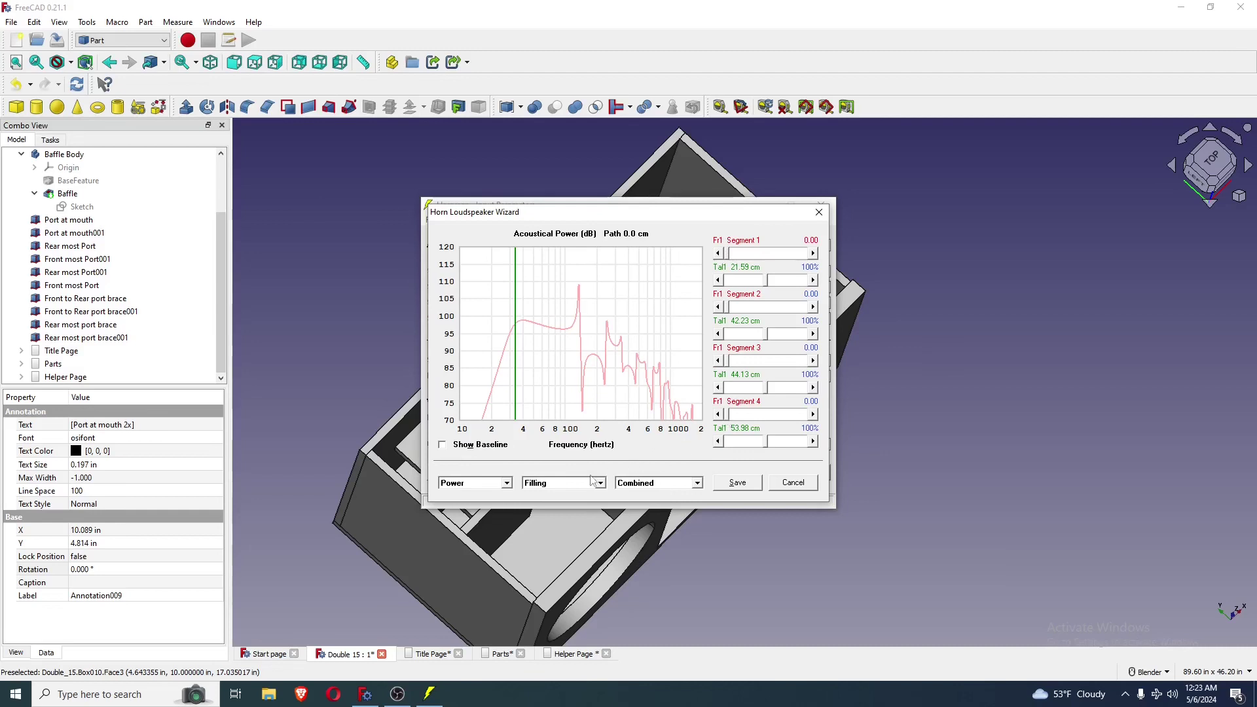
click(756, 415)
drag(757, 421, 719, 422)
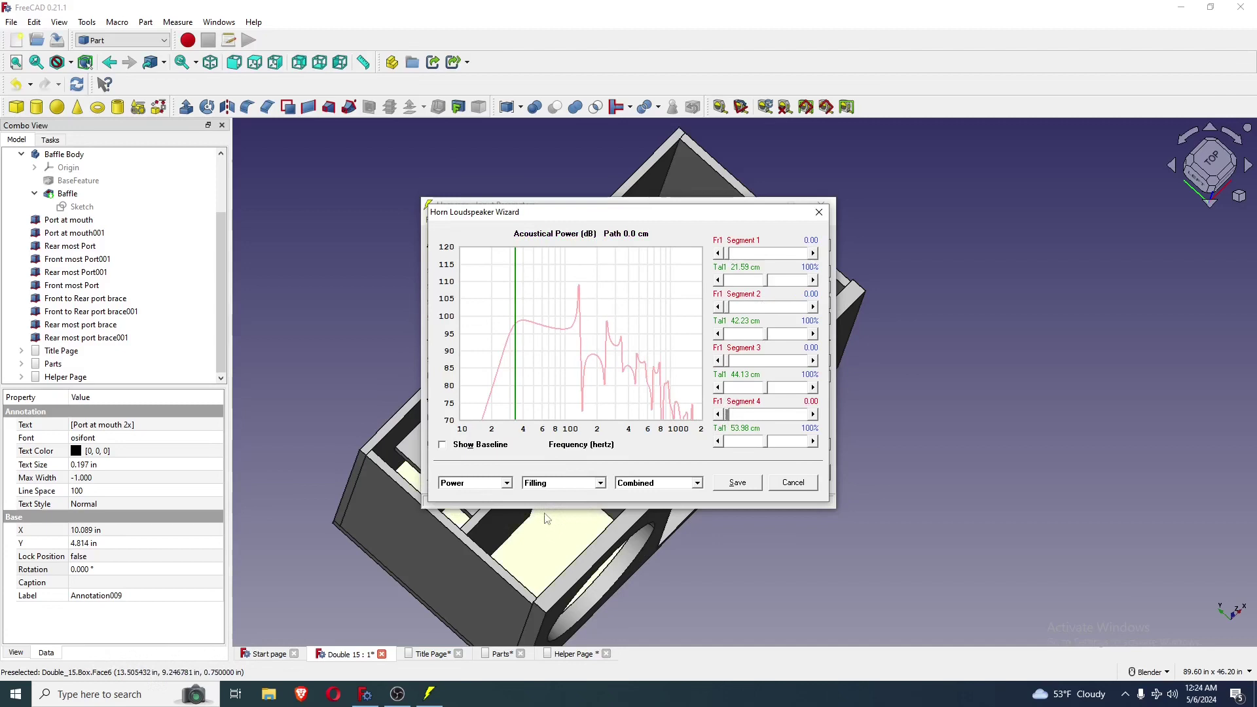
click(643, 20)
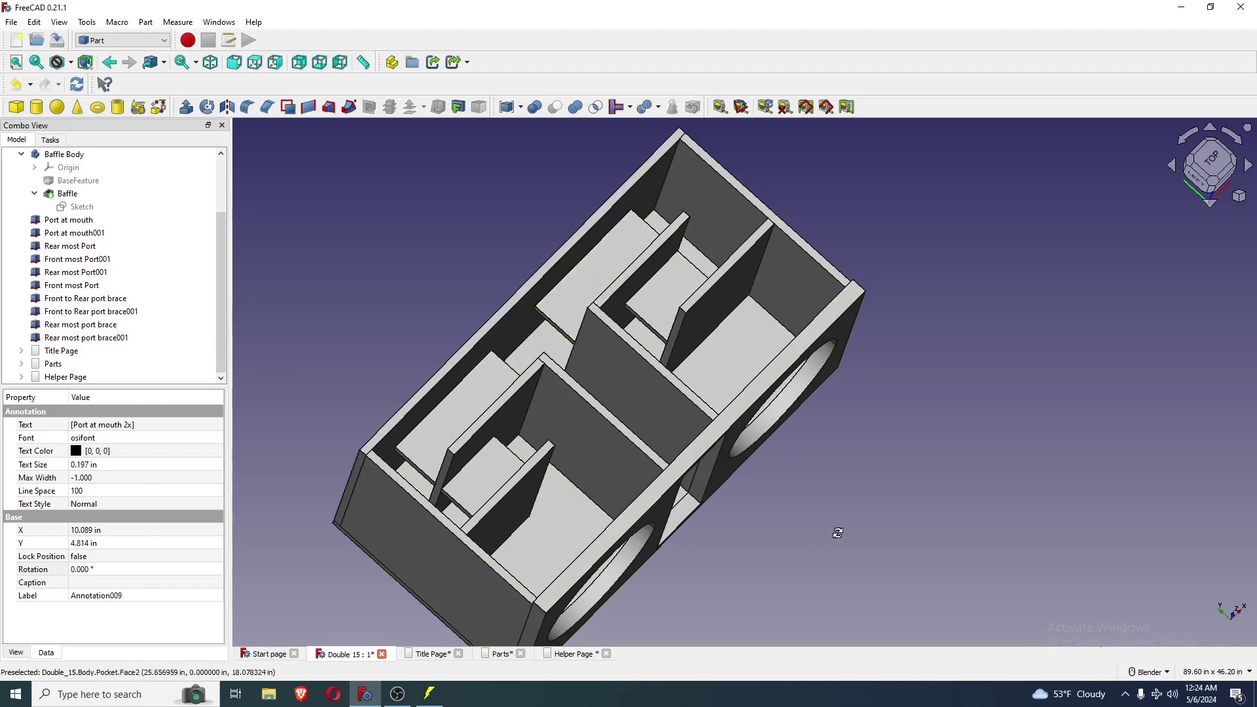
Orbit and zoom the enclosure model to a front-tilted view
drag(836, 528, 697, 522)
drag(1137, 422, 1106, 440)
scroll(1106, 441, down, 3)
scroll(1213, 410, up, 4)
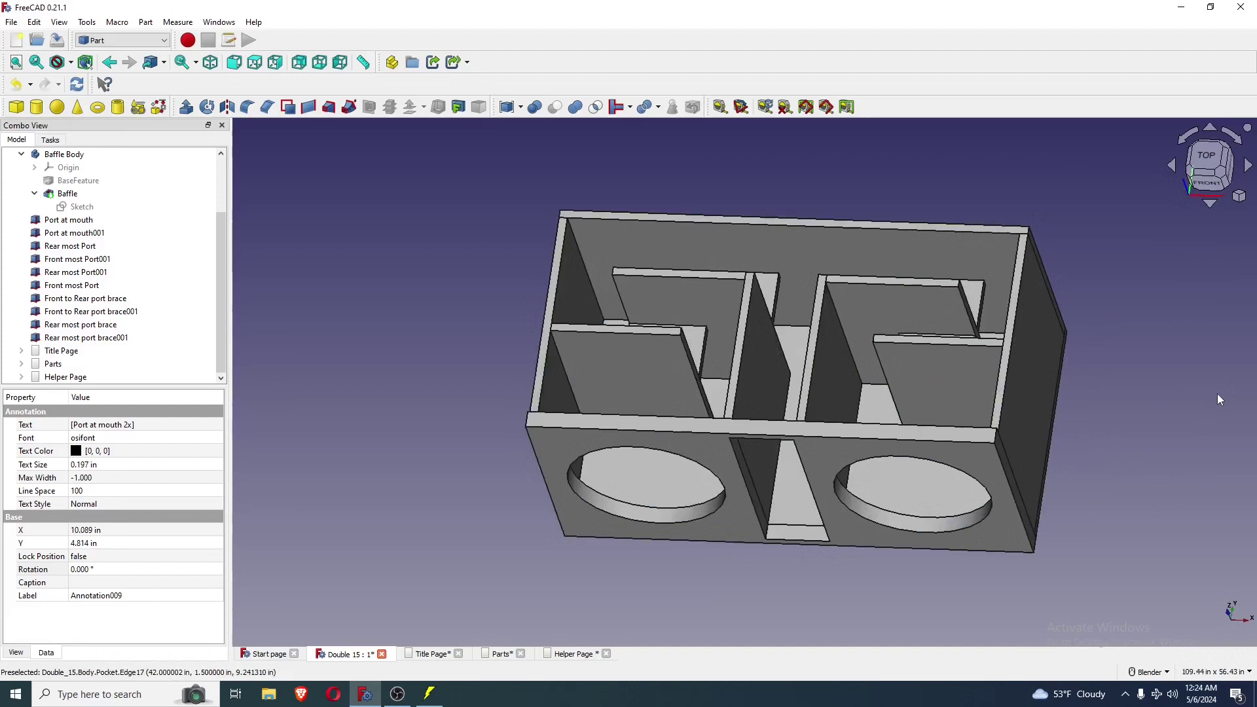
drag(979, 271, 863, 372)
scroll(865, 378, down, 3)
scroll(819, 198, up, 2)
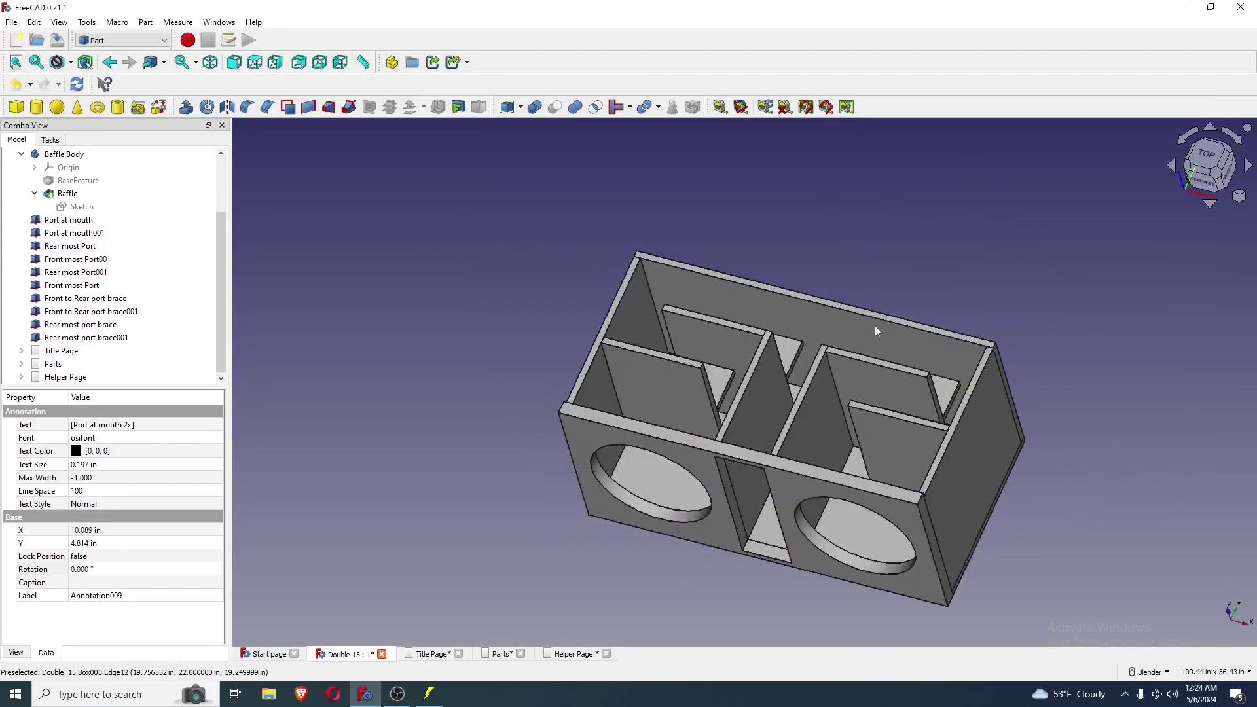
scroll(998, 556, up, 2)
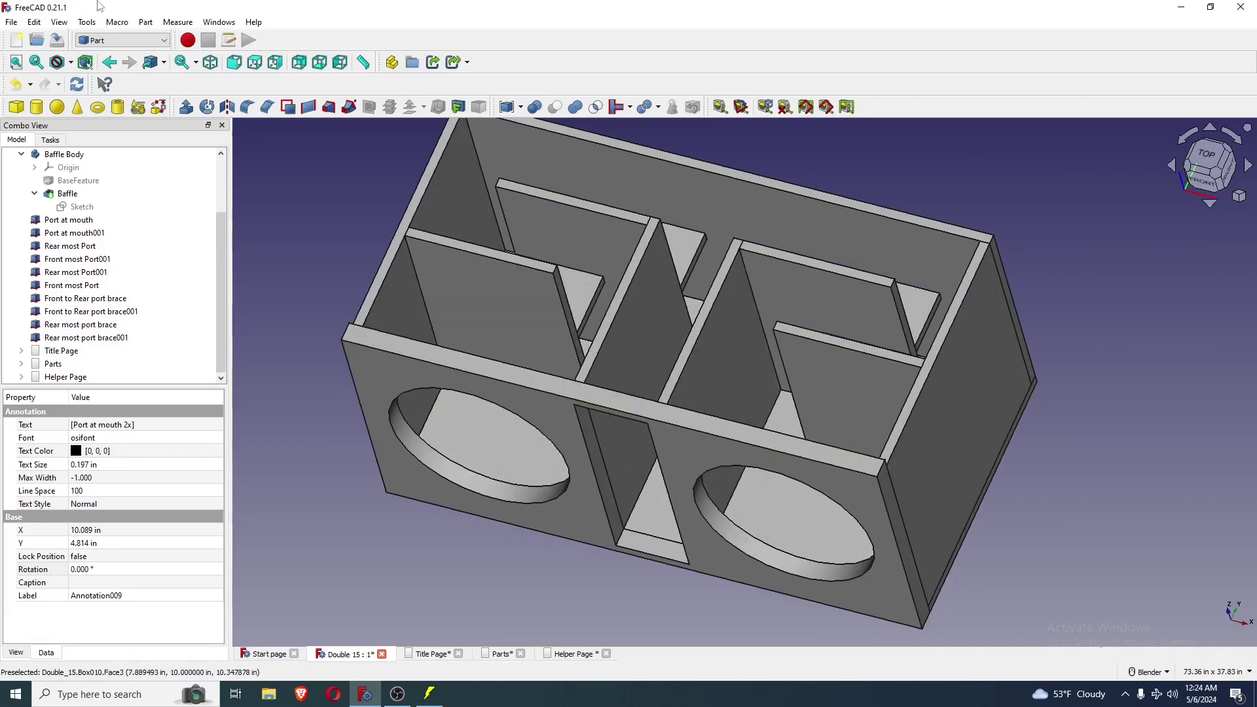
Measure the 16.625 in brace-to-side-wall distance, clear it, and show the Title Page sheet
click(178, 22)
click(202, 38)
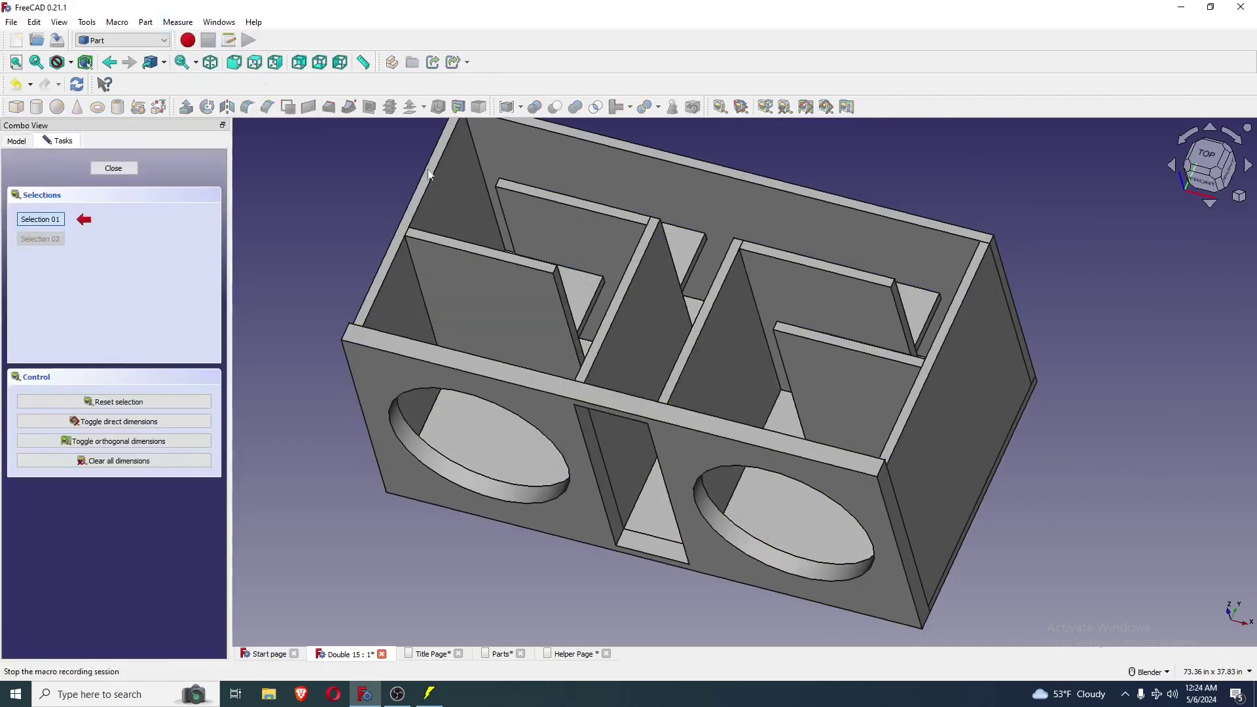
click(725, 386)
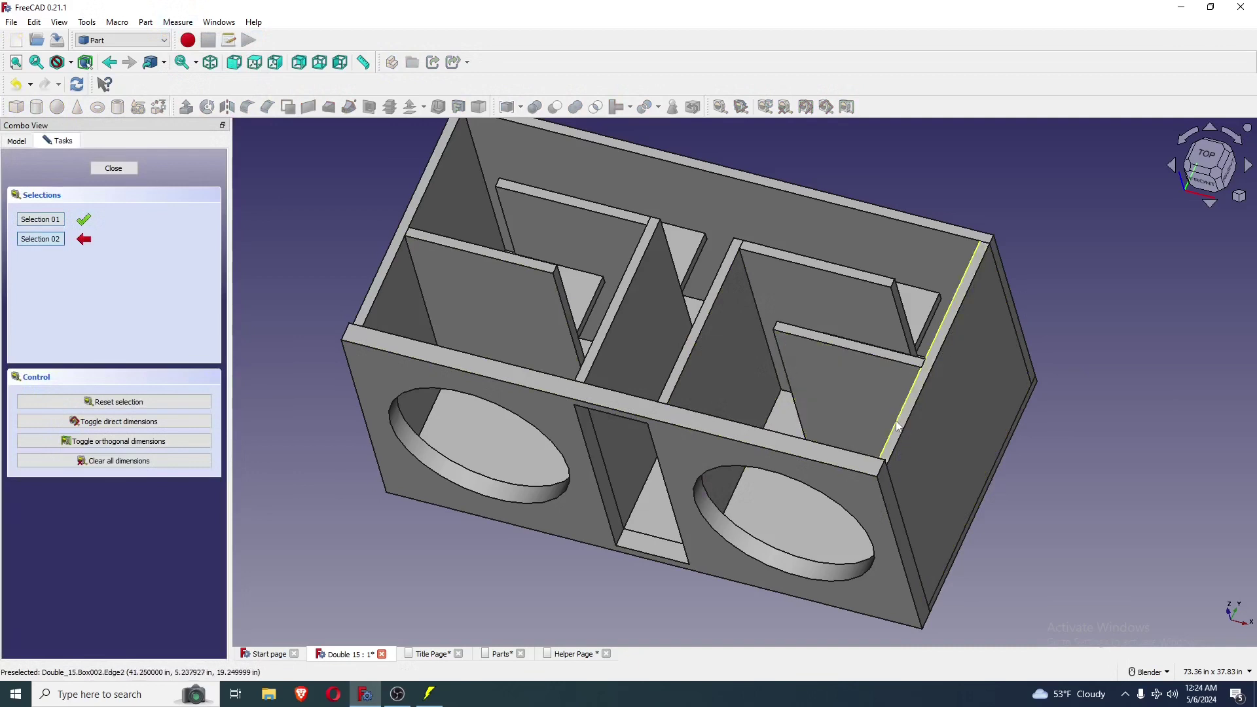
click(896, 425)
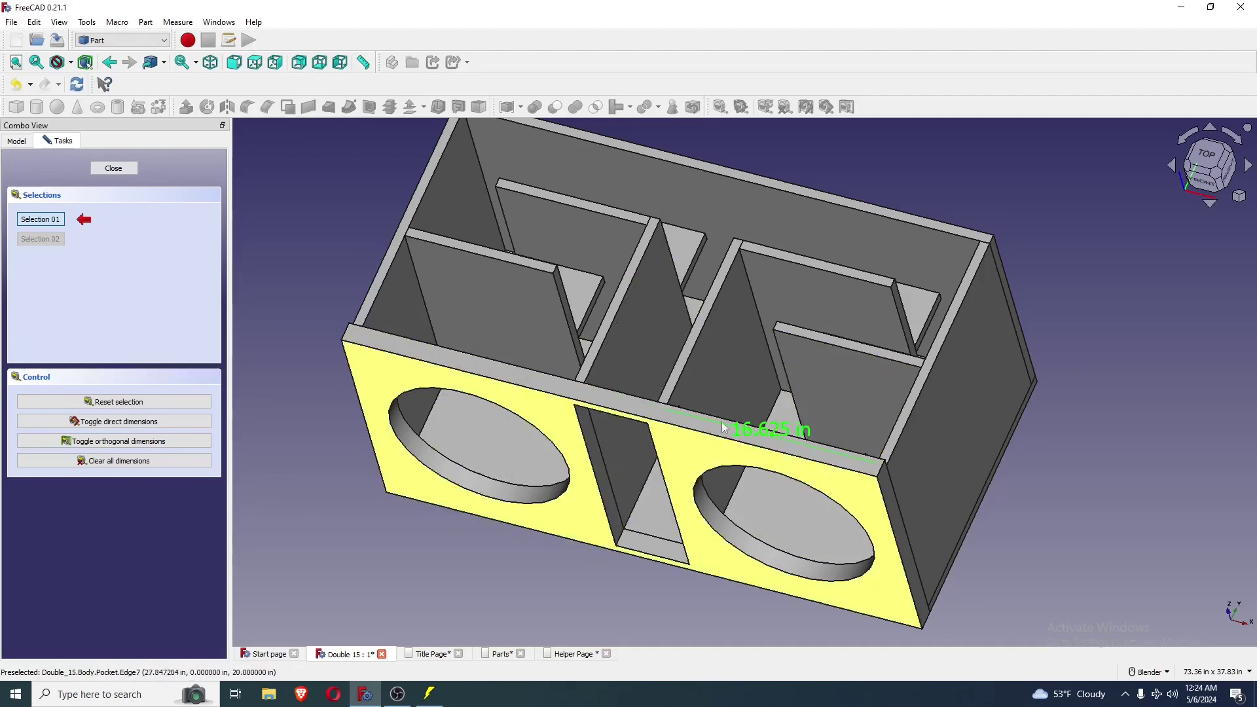
click(147, 467)
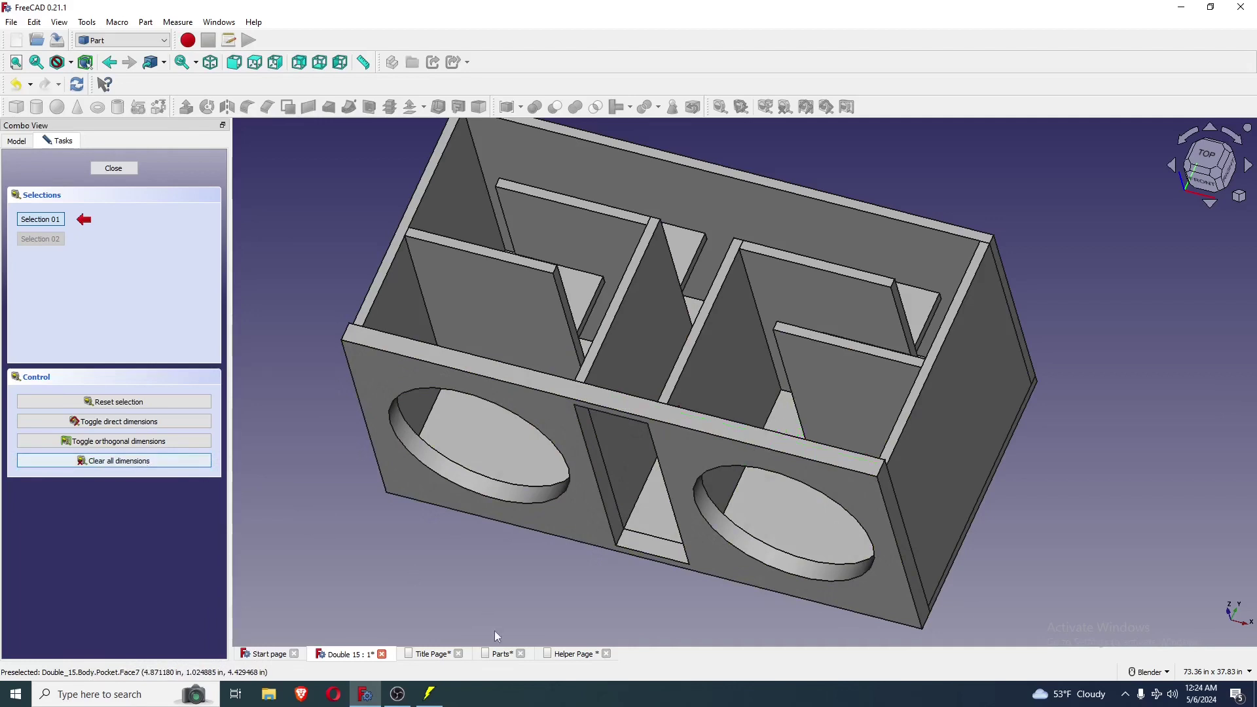
click(451, 655)
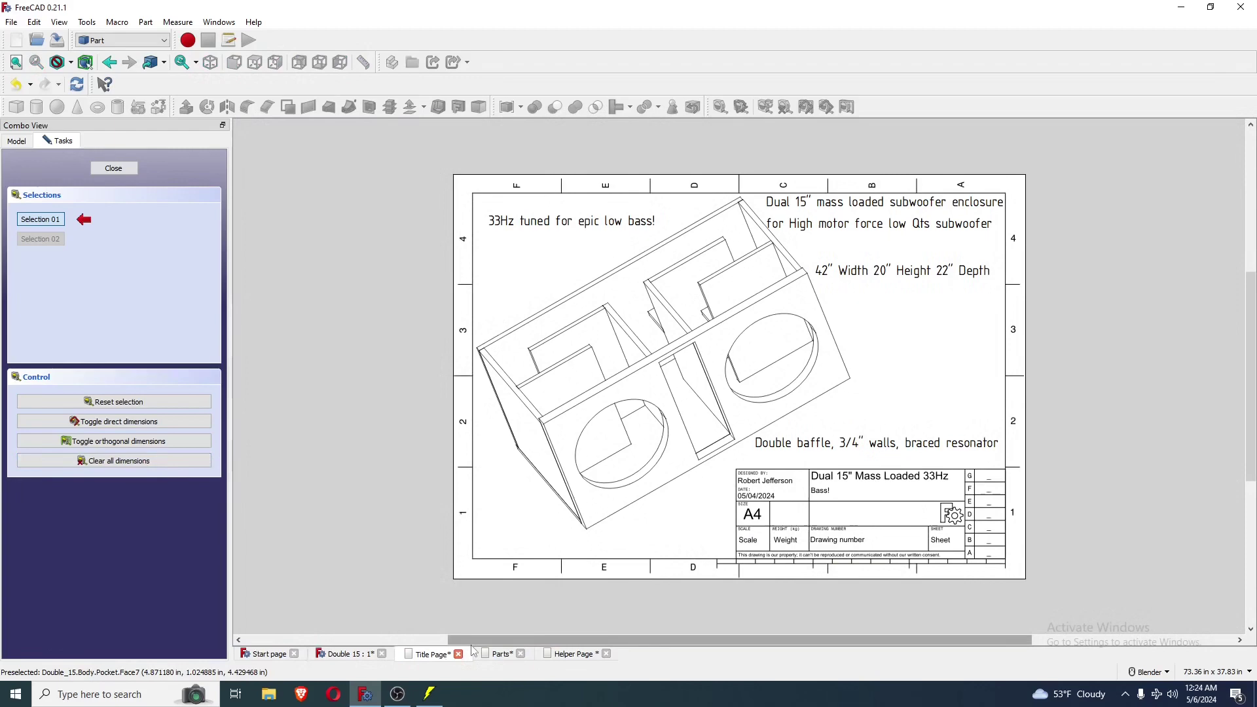
scroll(589, 547, up, 2)
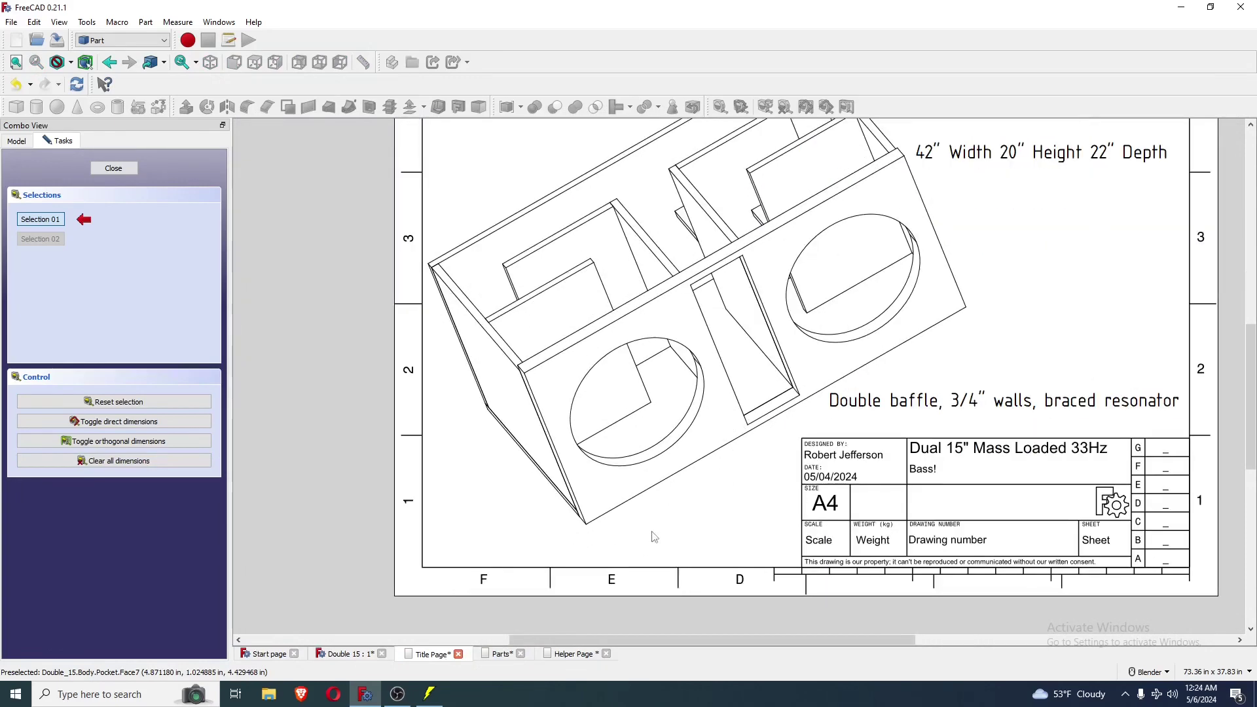
scroll(653, 530, down, 1)
scroll(757, 481, up, 1)
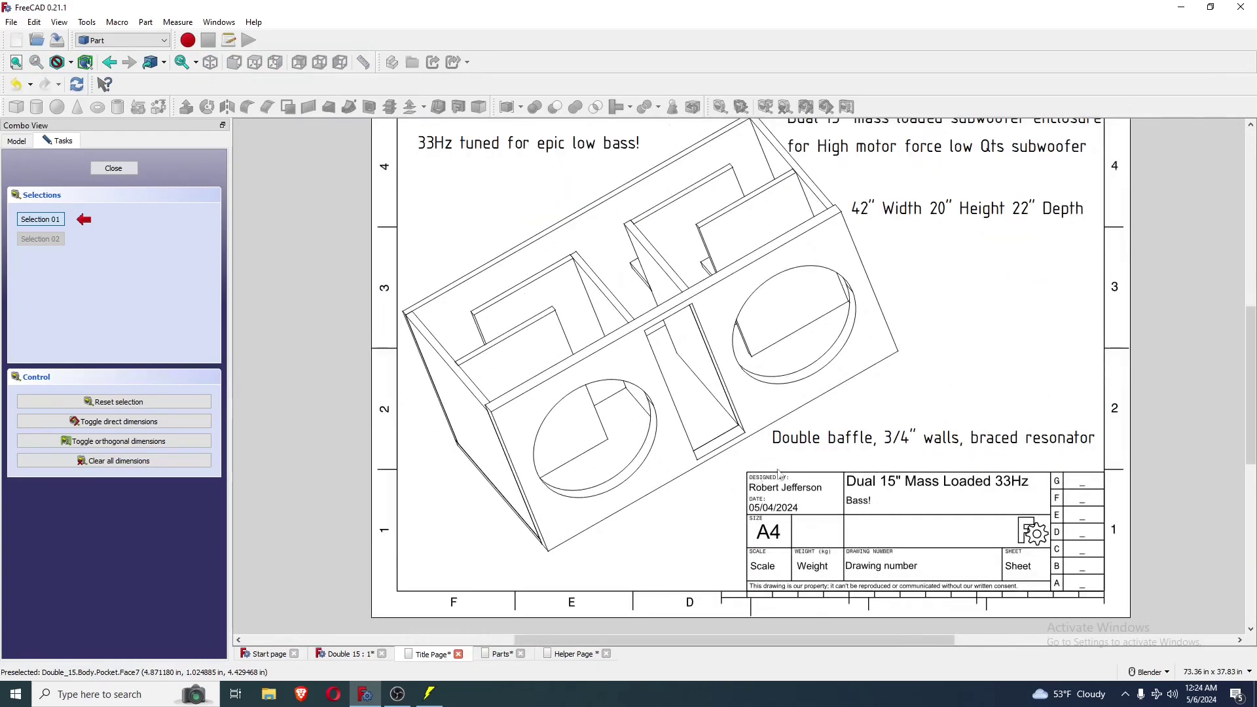
scroll(1253, 320, up, 3)
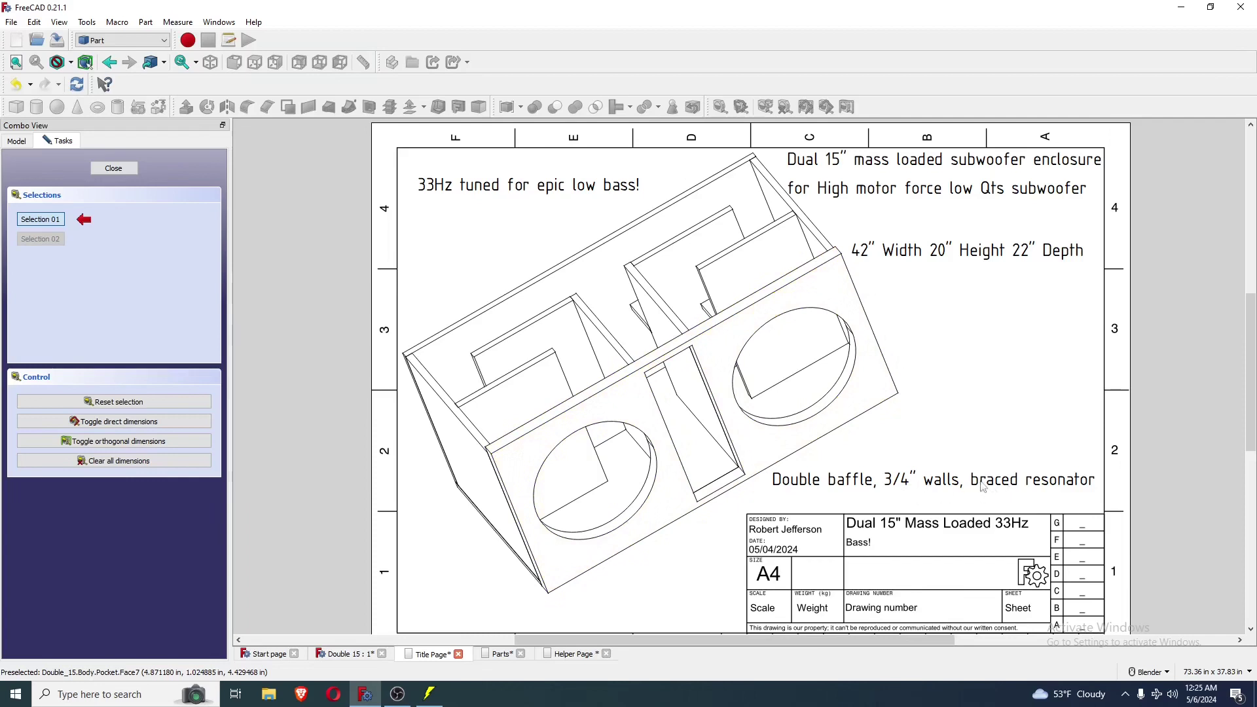
Open the Parts sheet listing the baffle, rear wall, base/top, ports, braces and outer walls
click(501, 653)
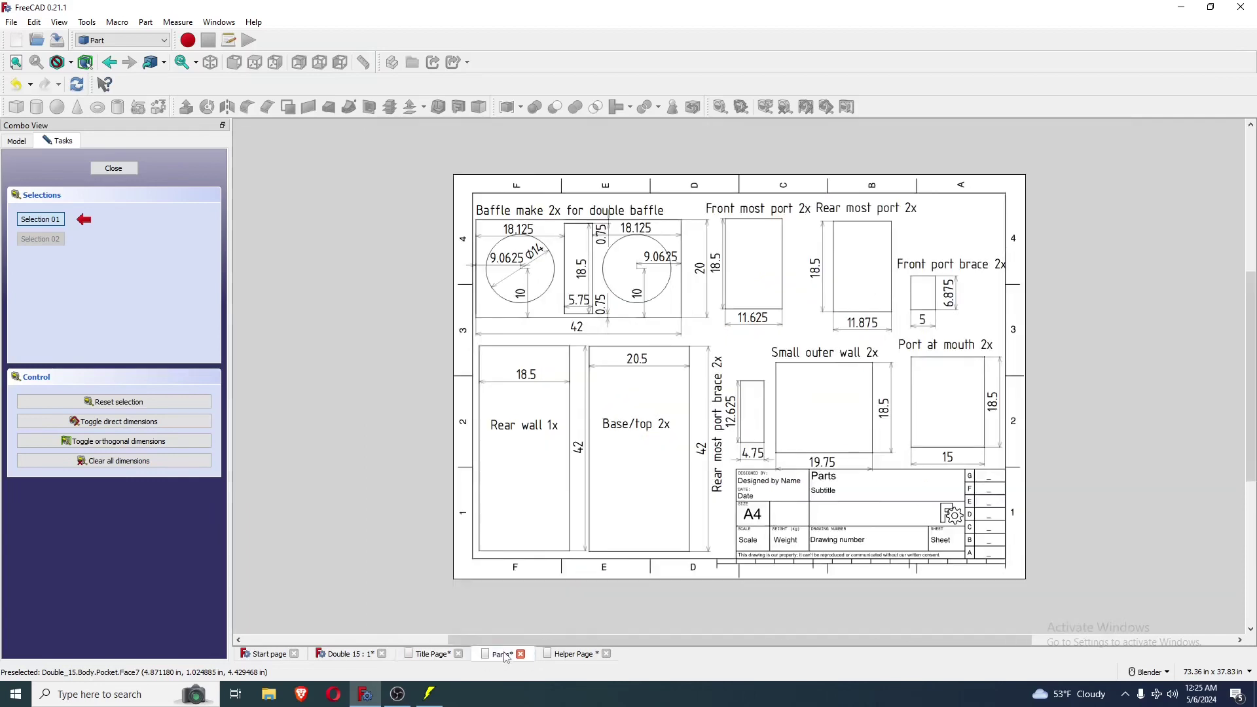
Open the Helper Page sheet and zoom in on the 8.875" brace placement note
click(580, 655)
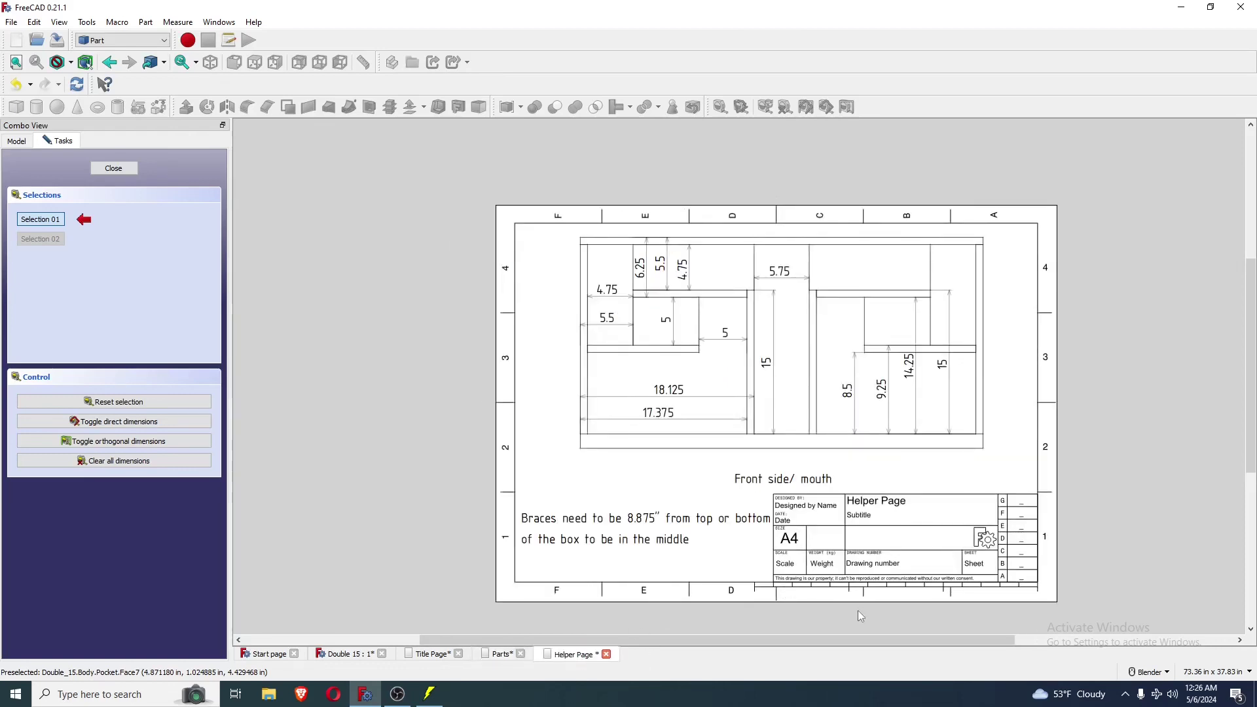
scroll(869, 615, up, 1)
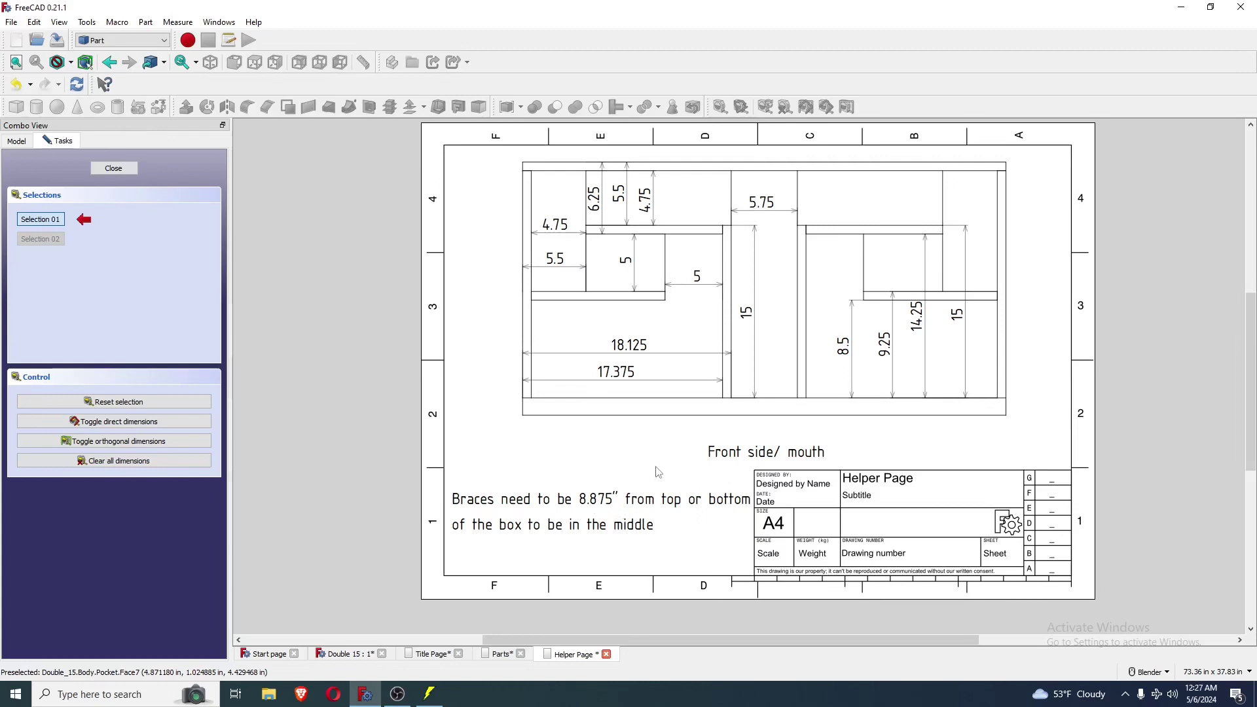
Orbit the Double 15 enclosure model to show the baffle with both driver holes, then return to Hornresp's wizard
click(338, 657)
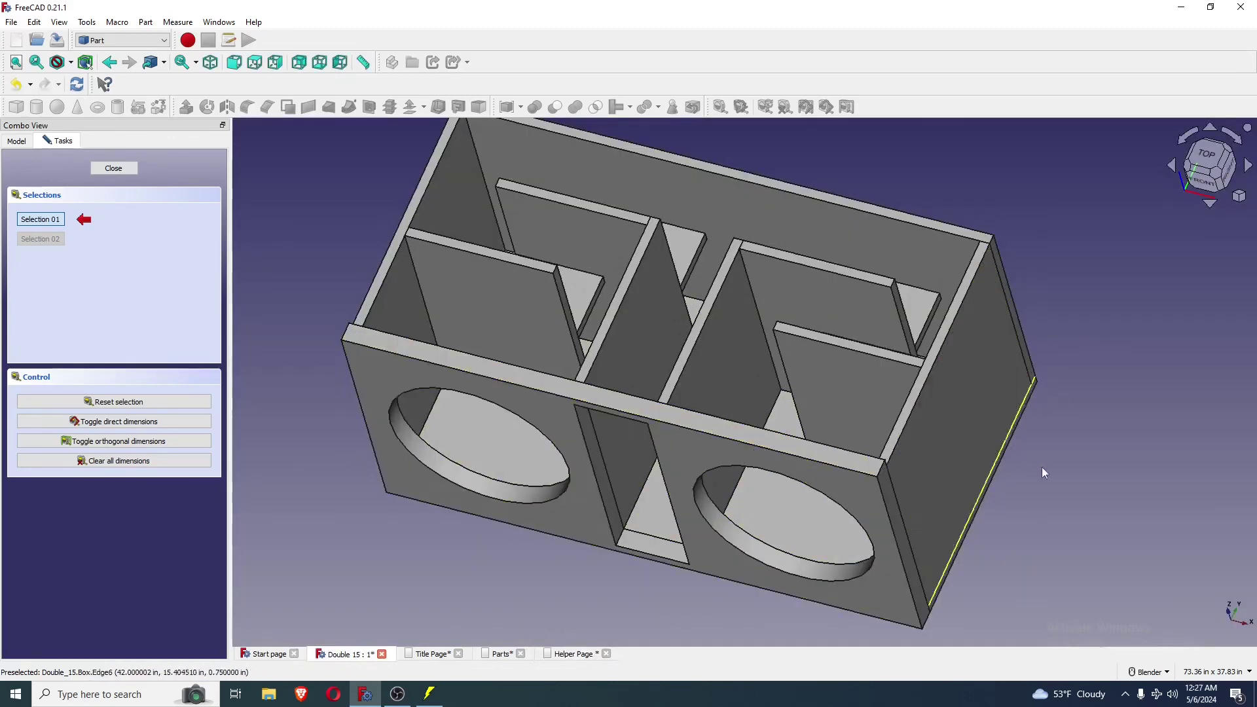
drag(1042, 466, 855, 458)
scroll(906, 508, down, 3)
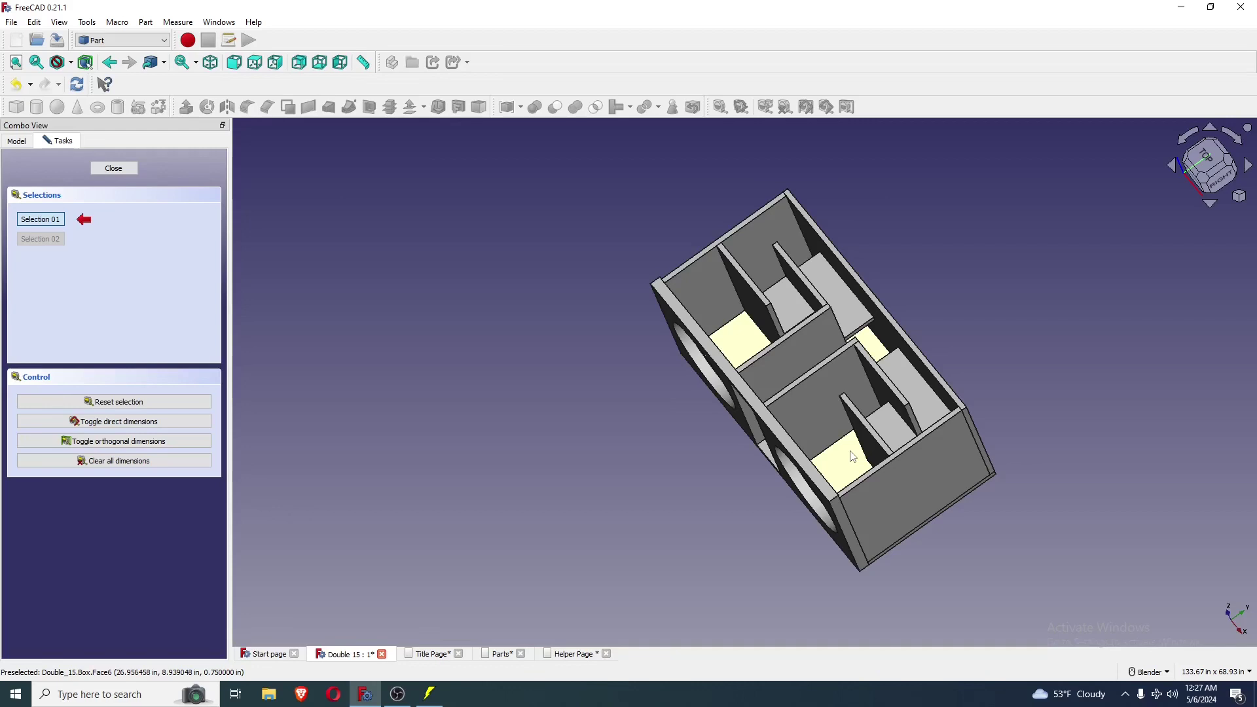
drag(824, 580, 936, 496)
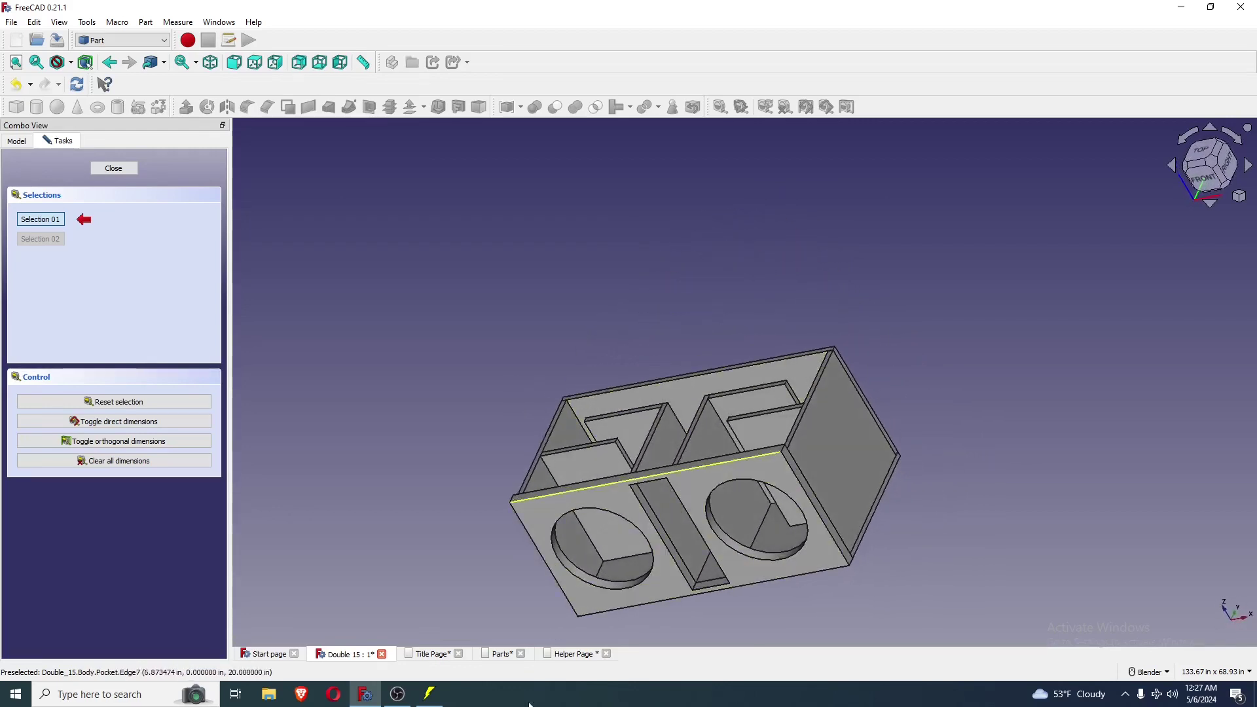
click(430, 693)
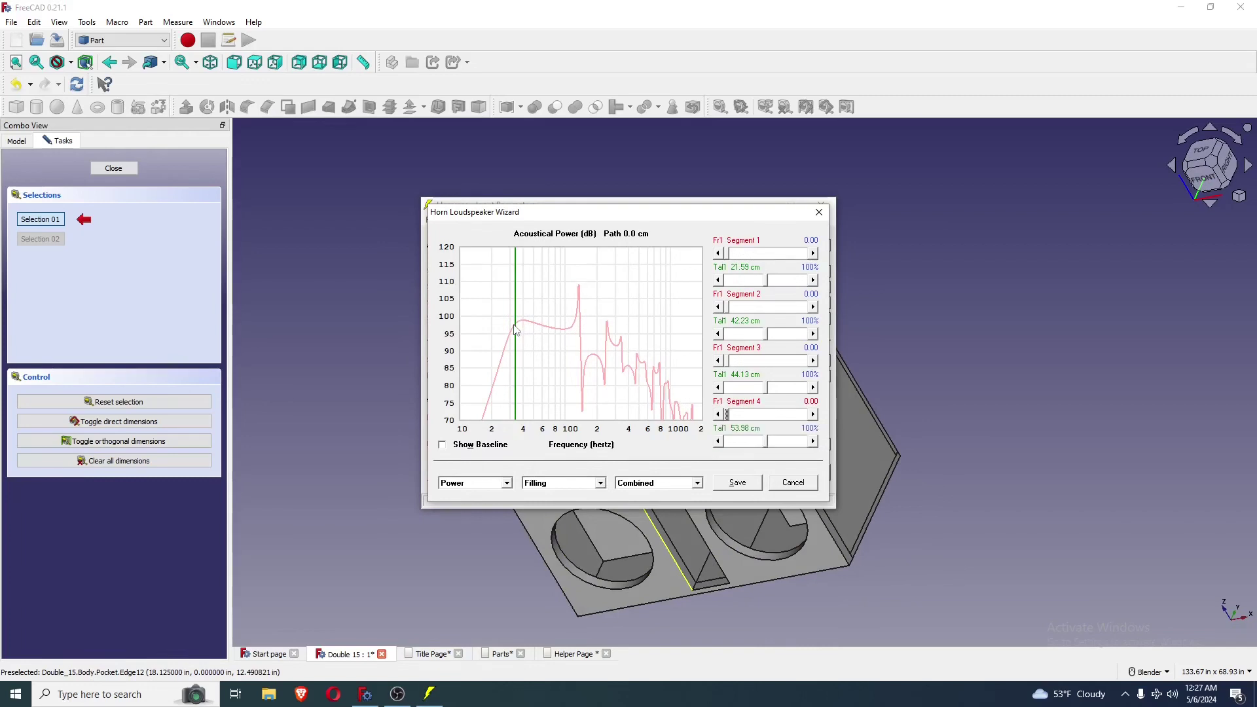
Try quarter- and eighth-space radiation angles on the Other parameters page, then restore half space
click(601, 484)
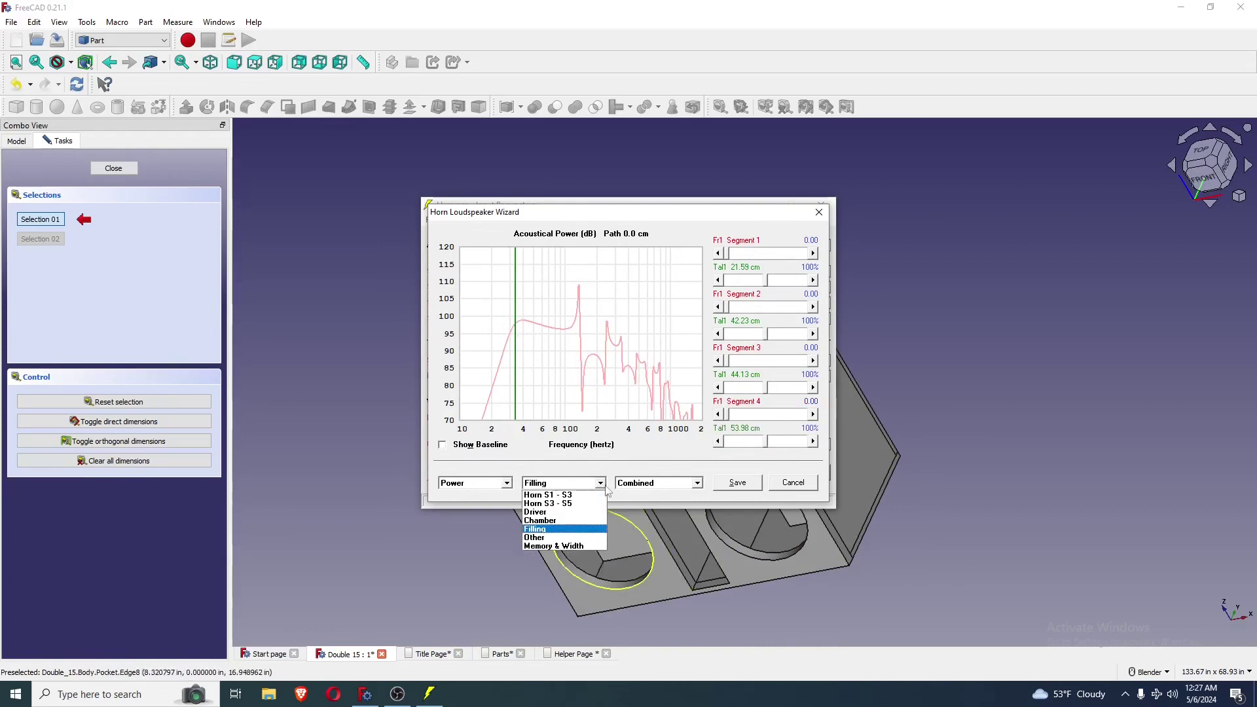
click(542, 537)
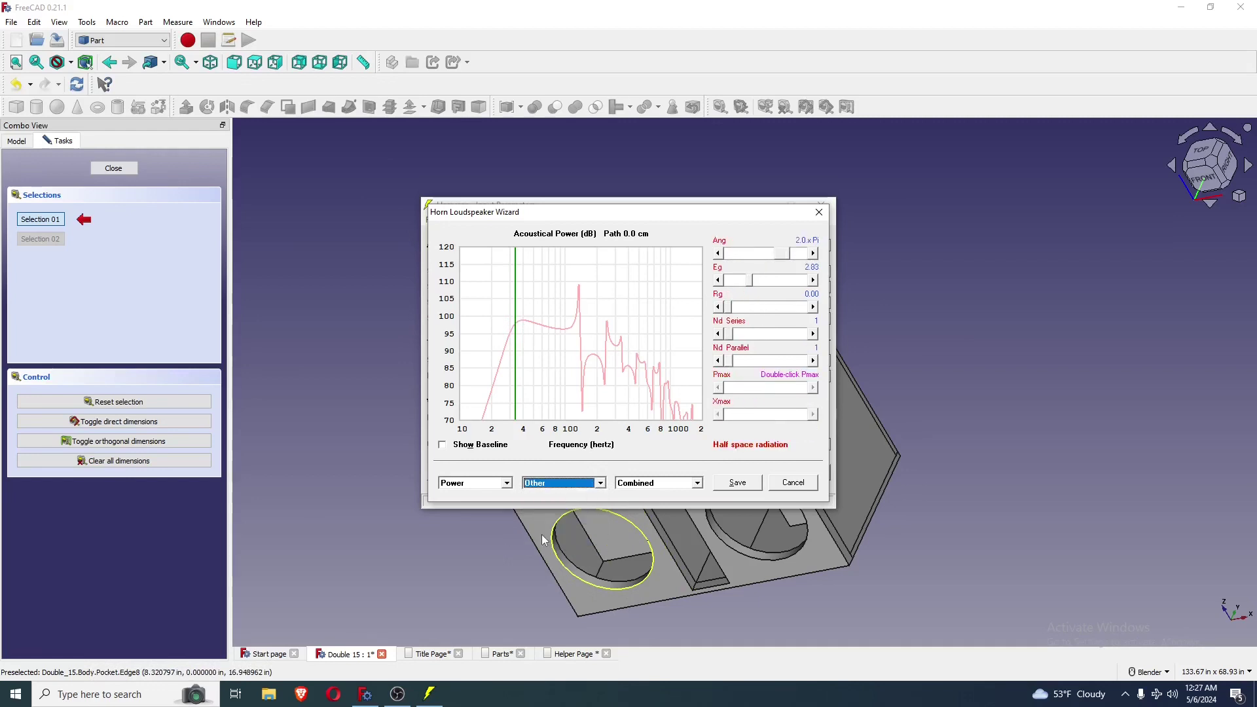
click(744, 257)
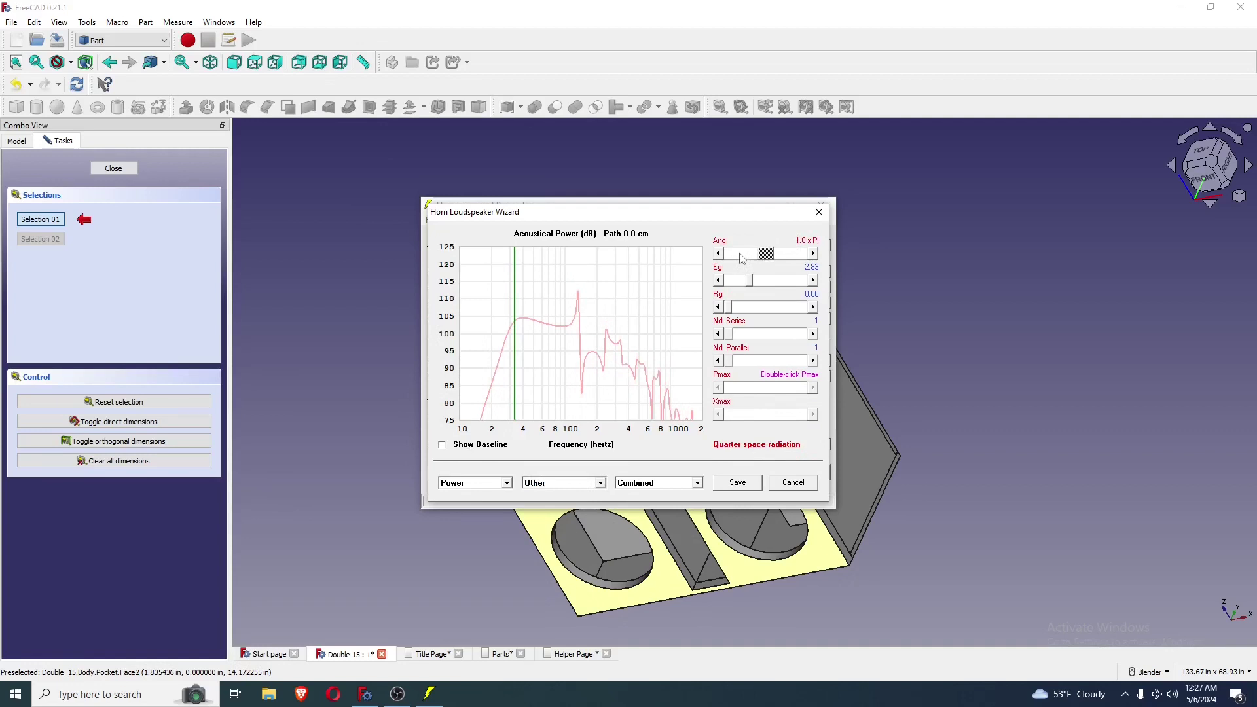
click(742, 257)
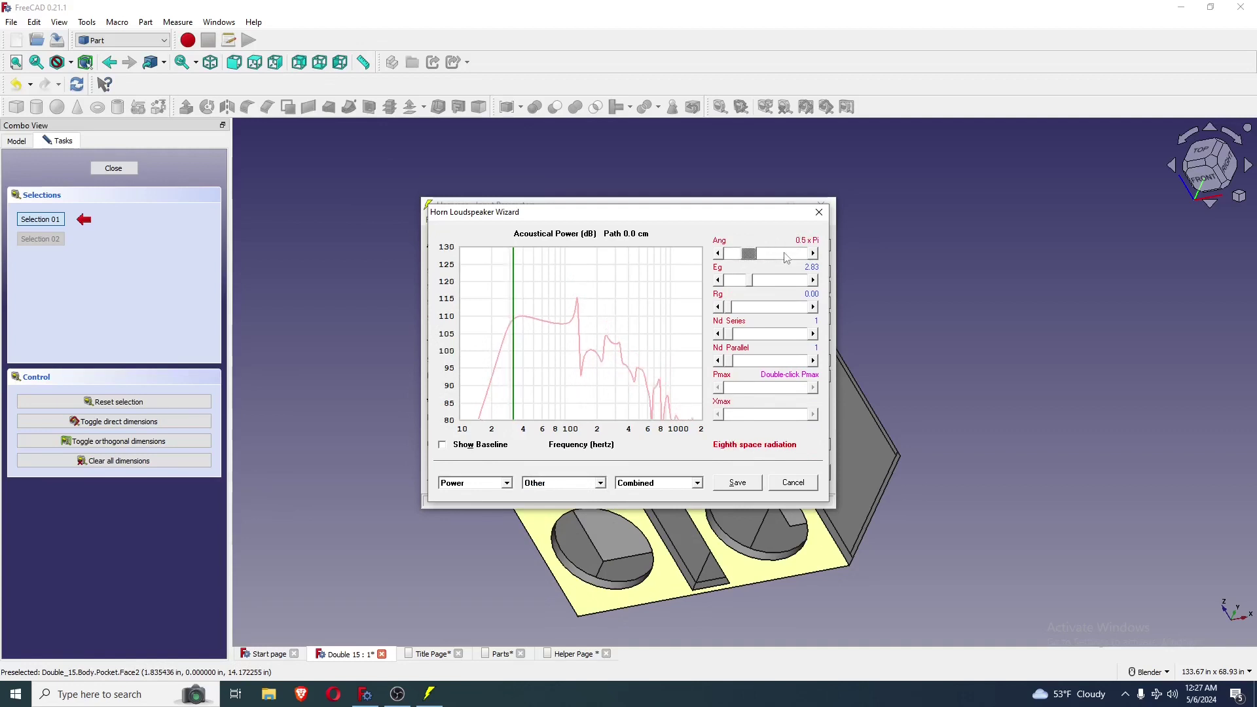
click(786, 257)
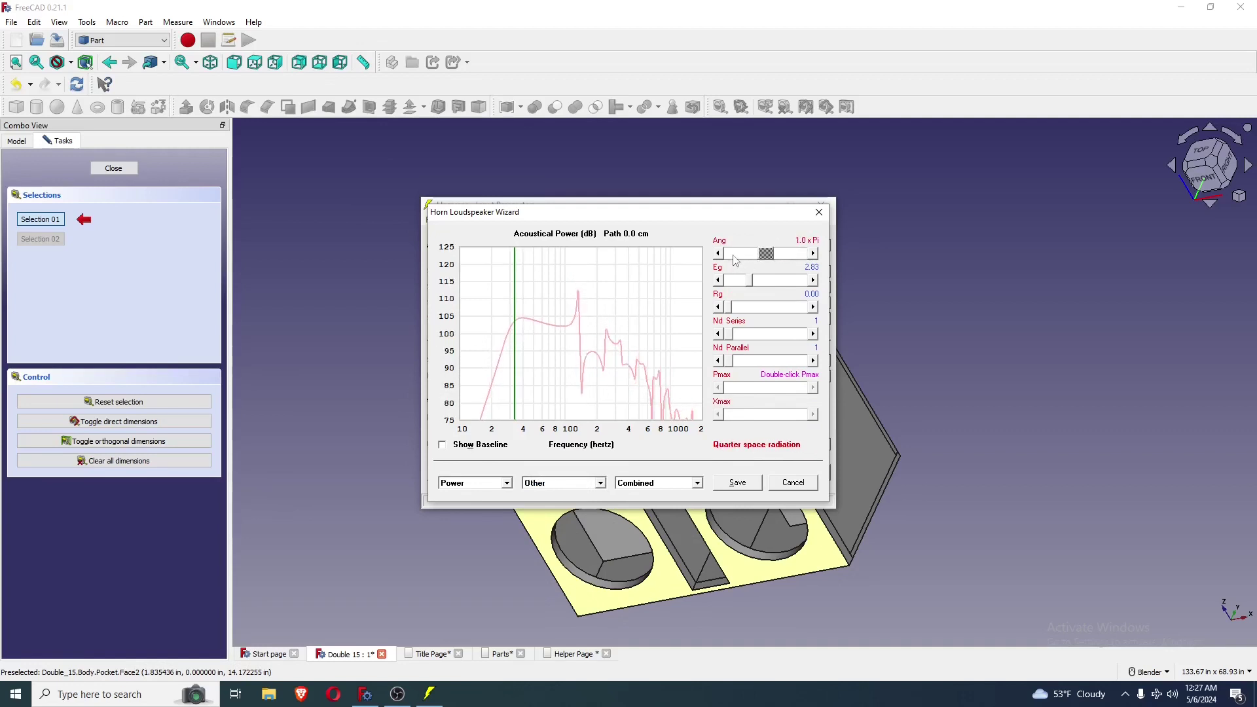
click(735, 256)
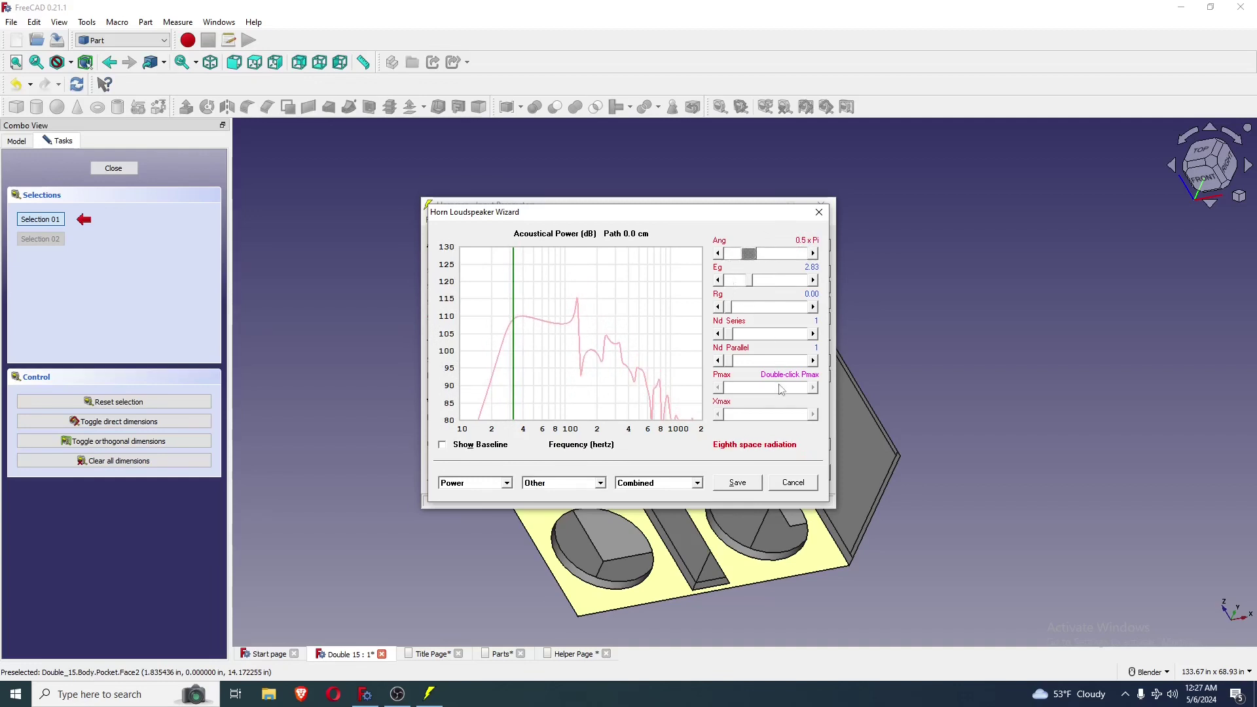
click(783, 256)
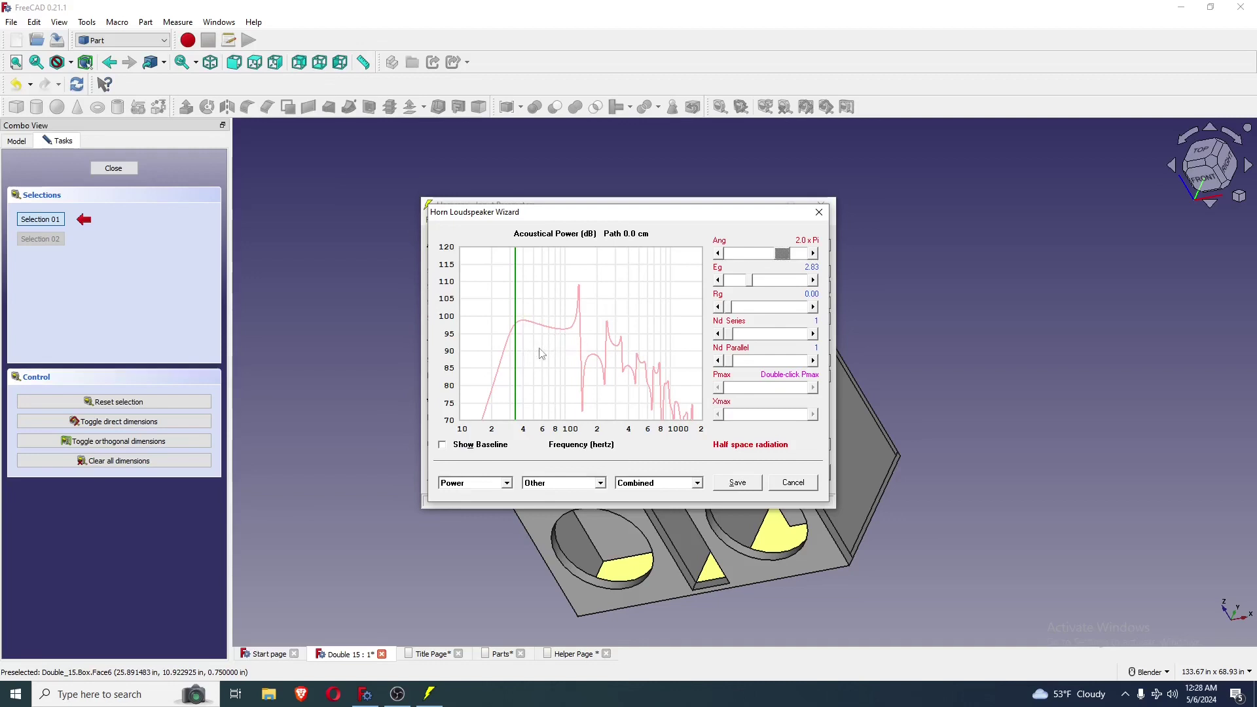
Switch the wizard's preview chart to Phase
mouse_move(519, 337)
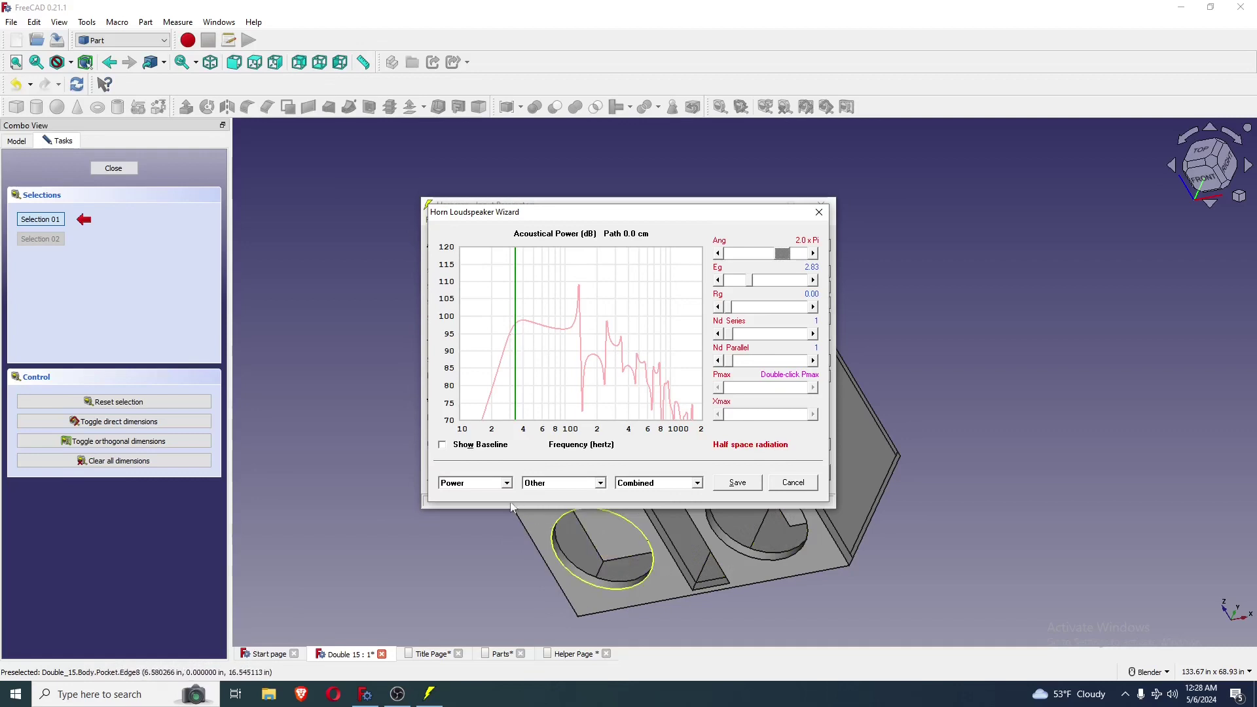
click(507, 483)
click(474, 533)
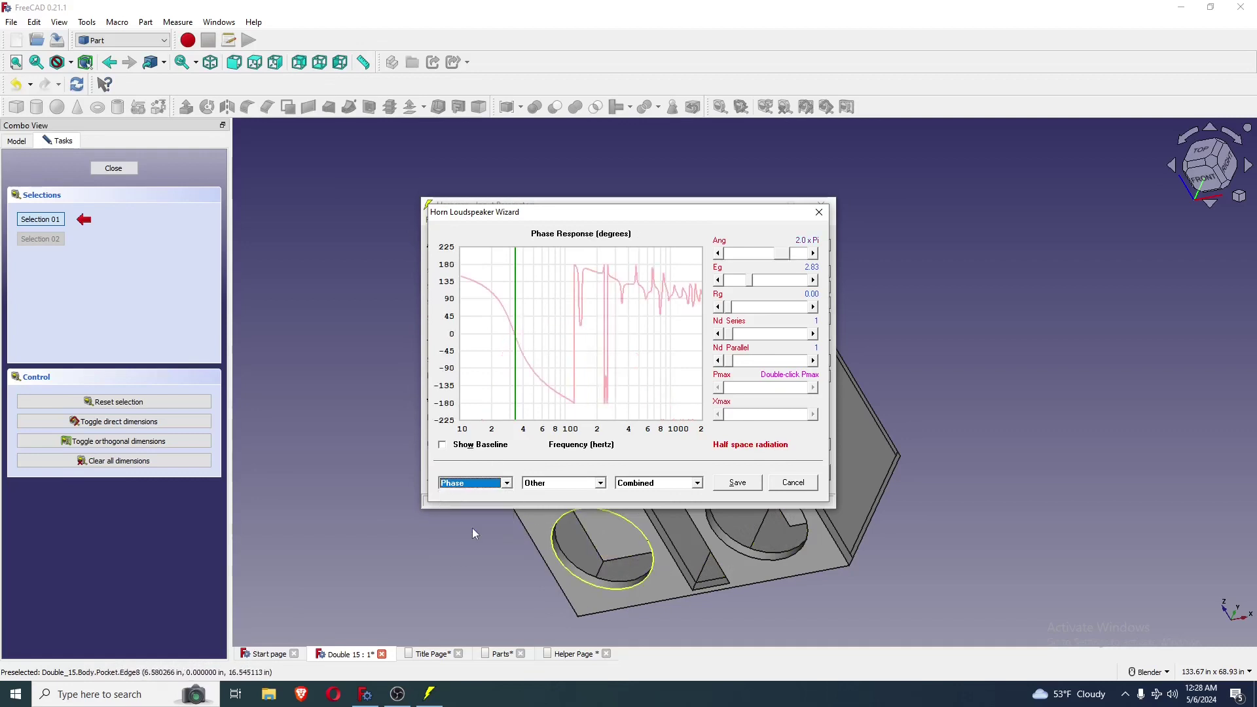
Save the wizard design, view acoustical power, then read acoustical impedance near 33 Hz
click(756, 489)
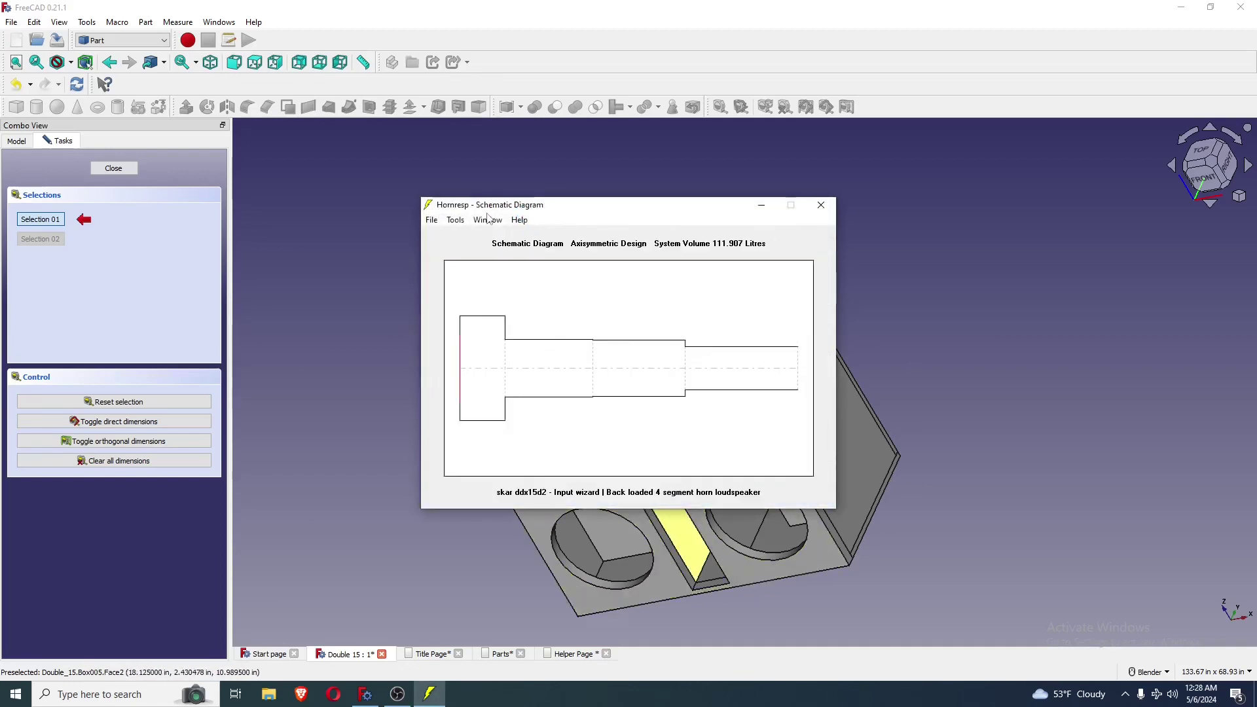
click(492, 222)
click(538, 278)
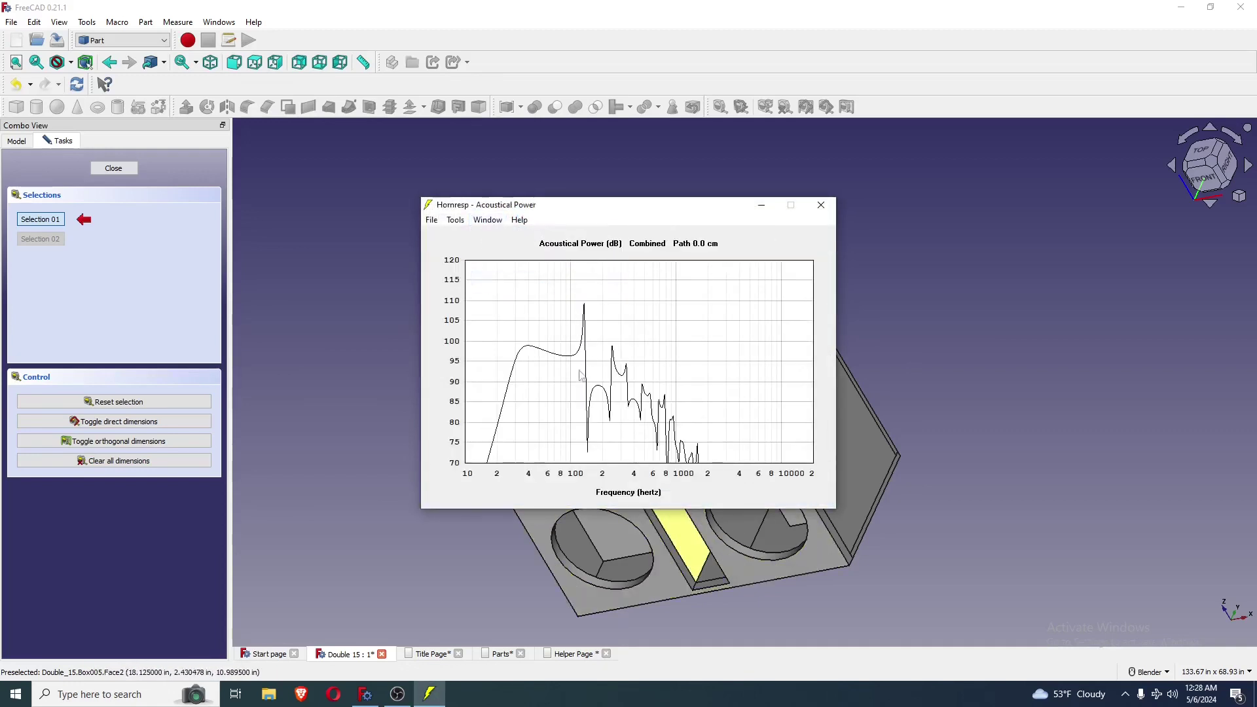
click(487, 221)
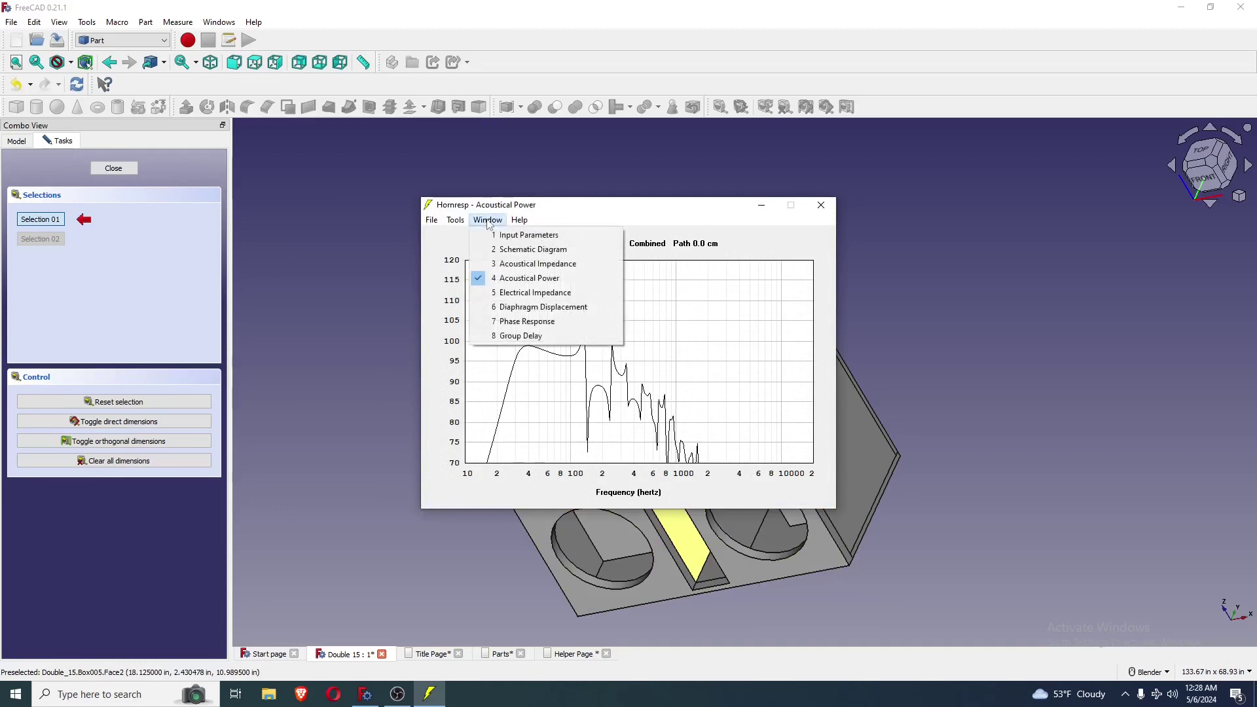
click(537, 264)
drag(544, 279, 515, 278)
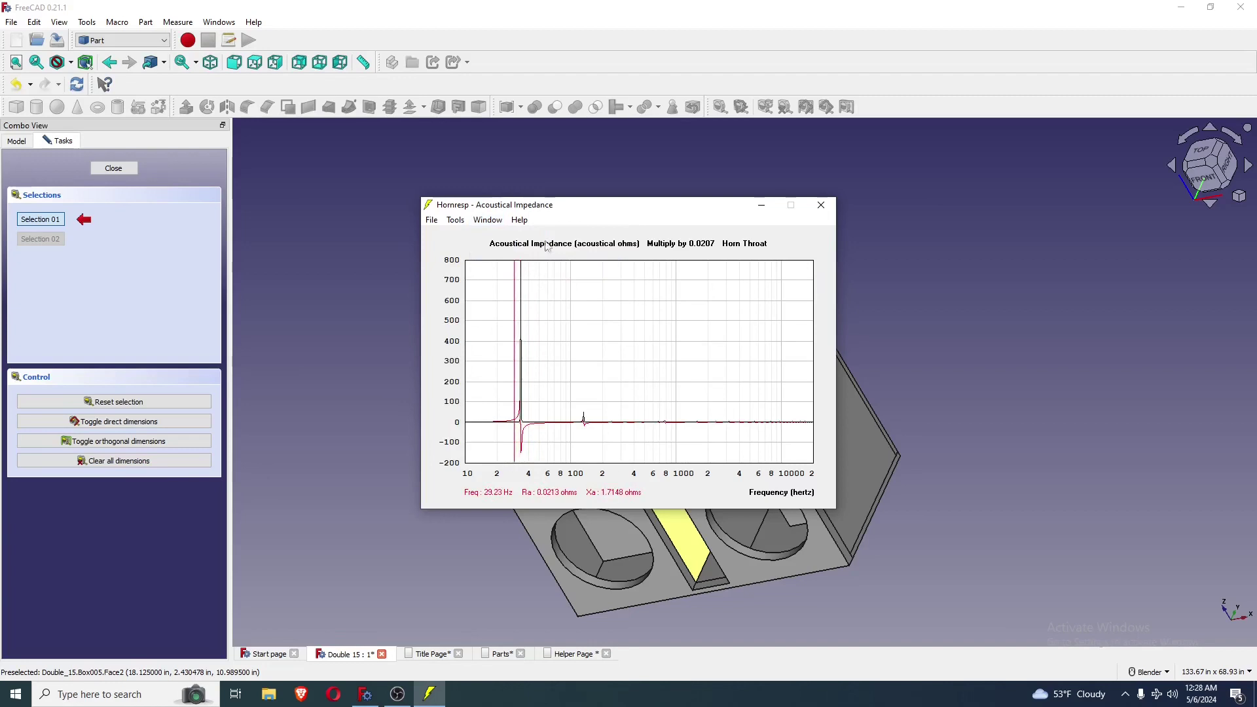
Show the Electrical Impedance chart and read the upper peak near 49 Hz
click(492, 223)
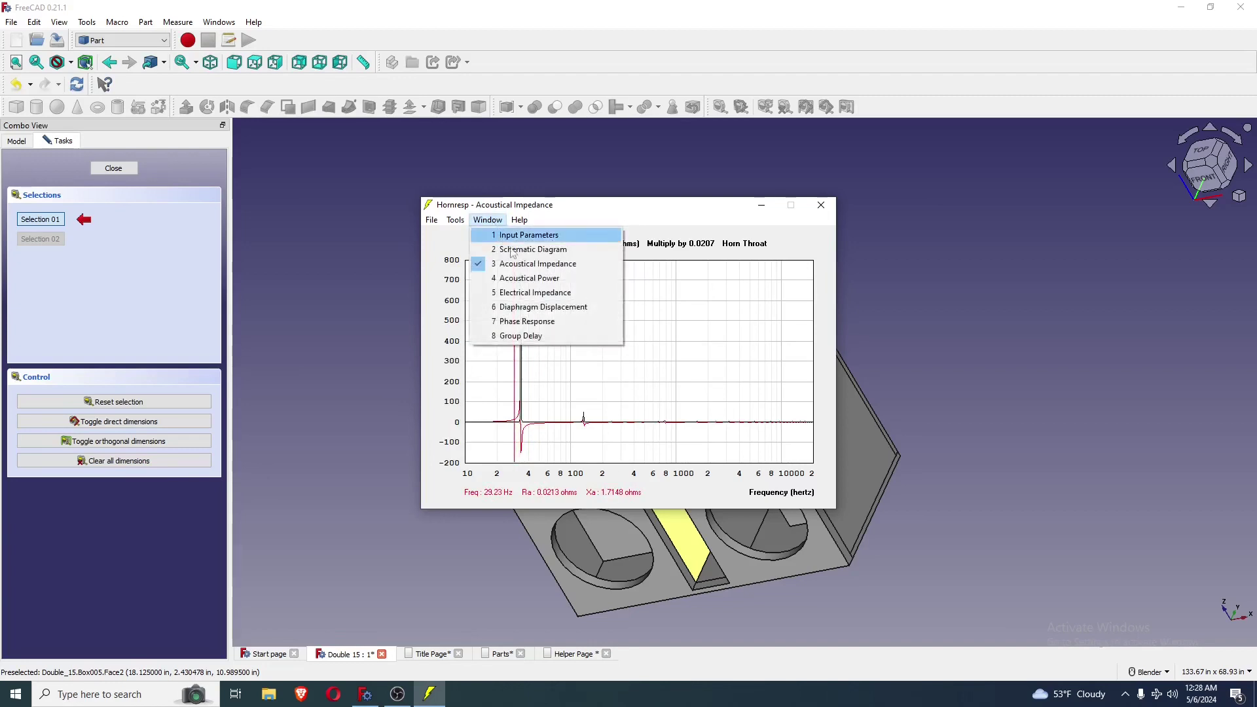
click(552, 292)
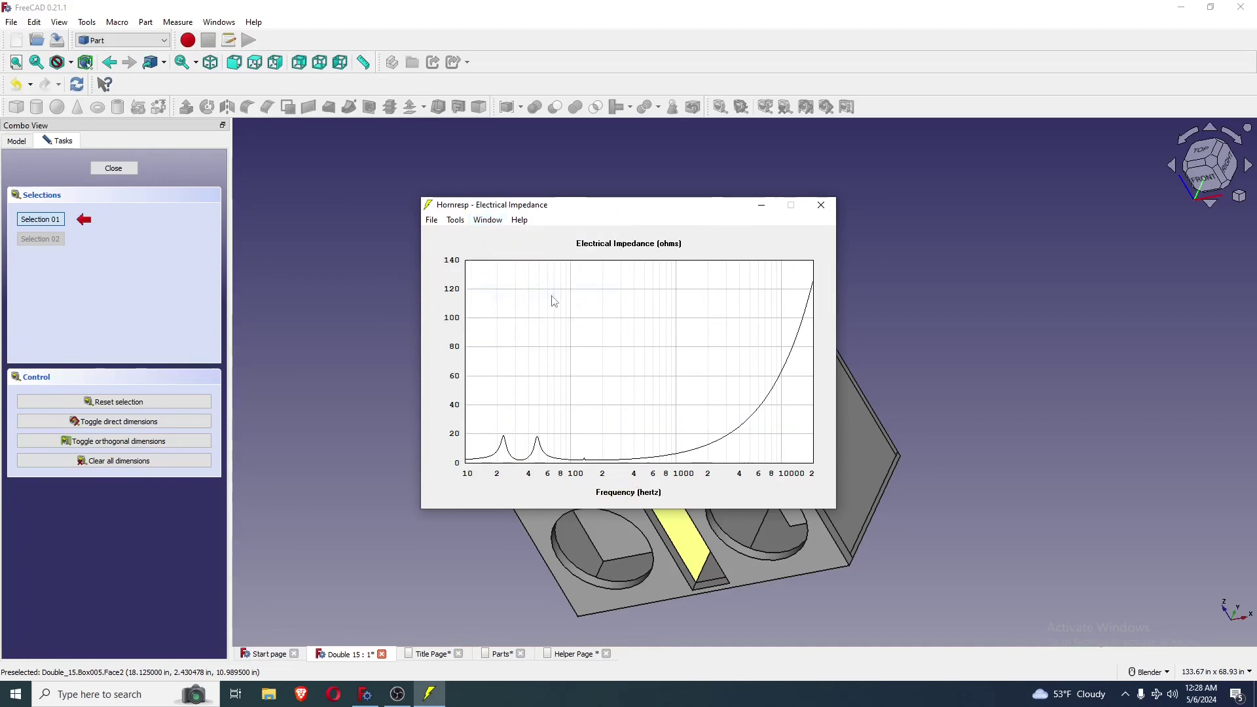
mouse_move(552, 392)
mouse_down()
mouse_move(505, 397)
mouse_move(540, 414)
mouse_up()
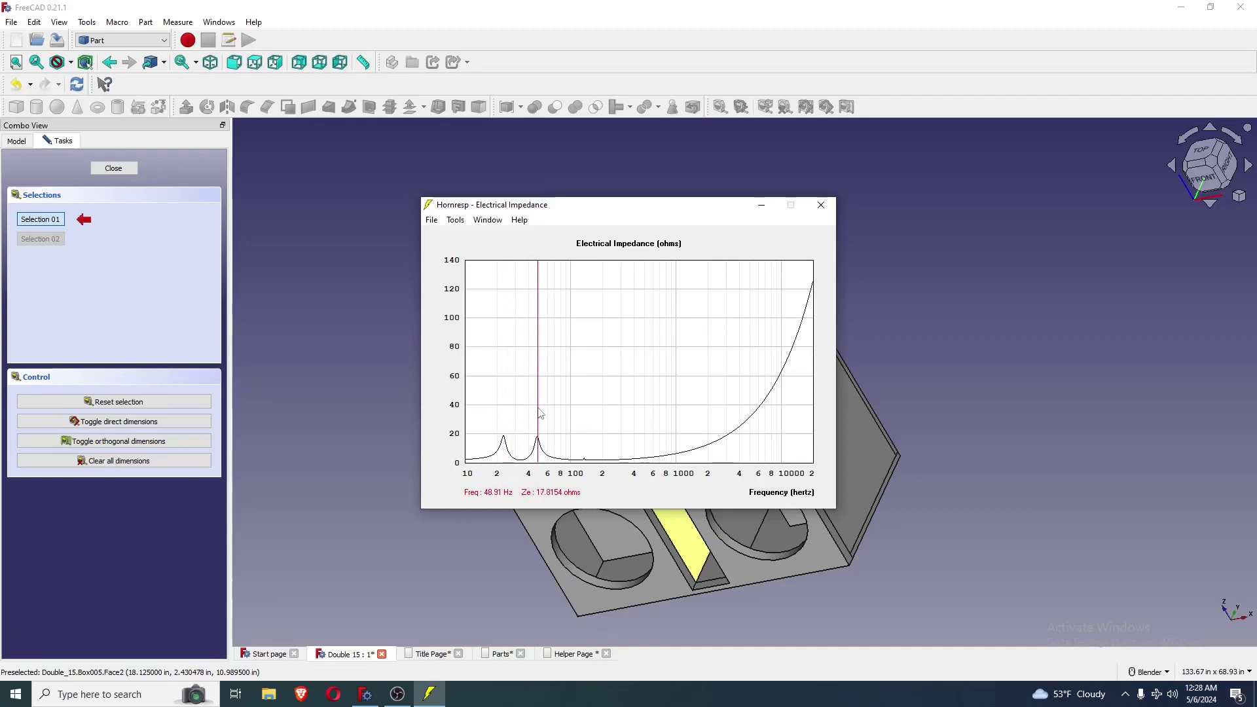
Open Diaphragm Displacement and read the 0.0831 mm dip at 33.25 Hz and the hump above it
click(487, 220)
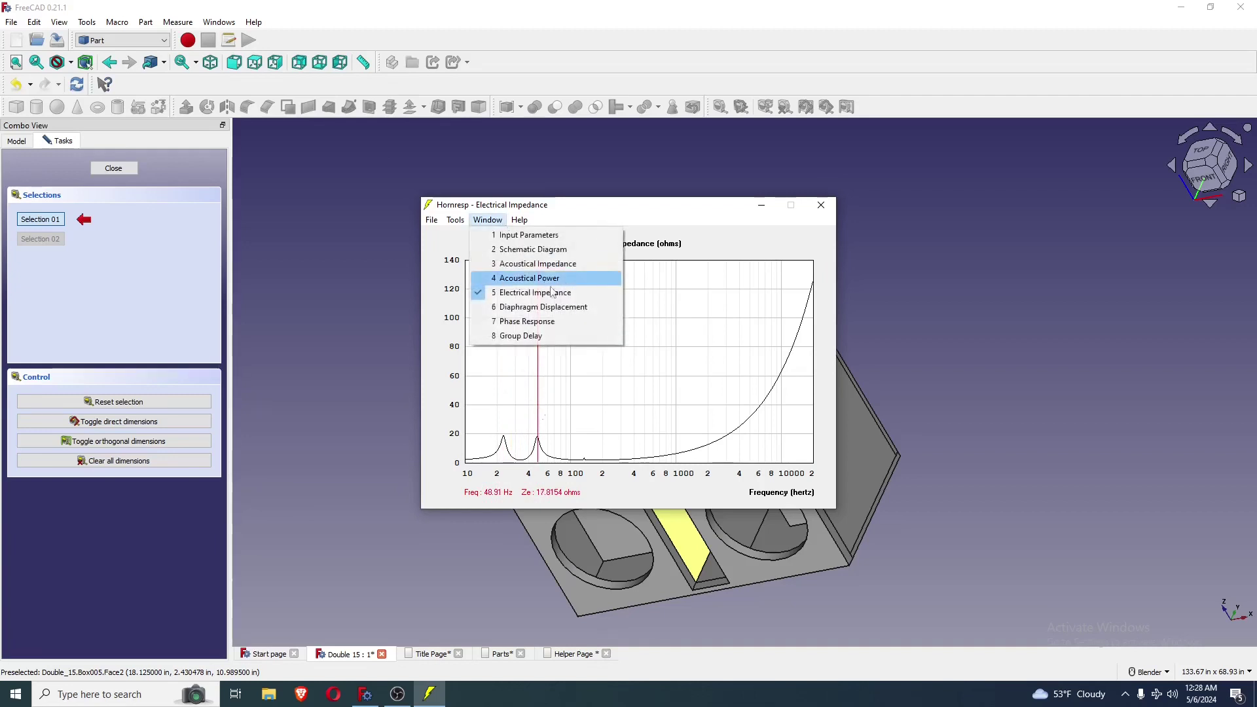
click(566, 308)
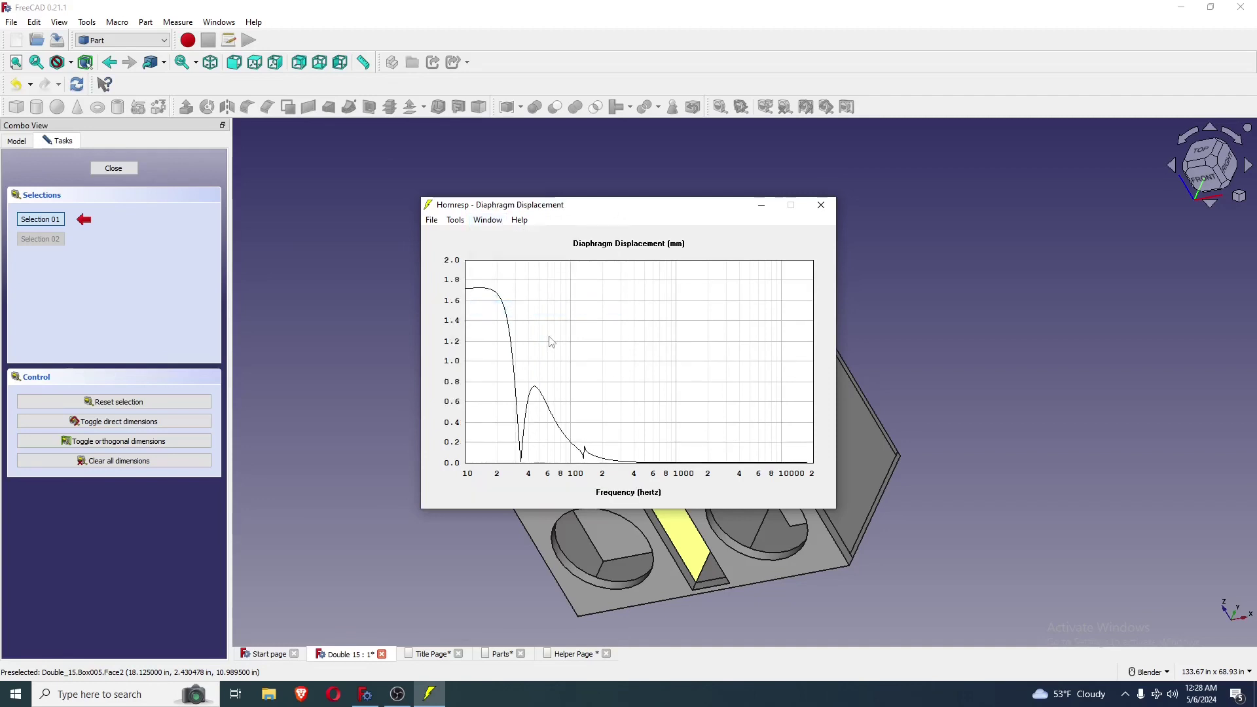
drag(579, 347, 522, 359)
click(521, 357)
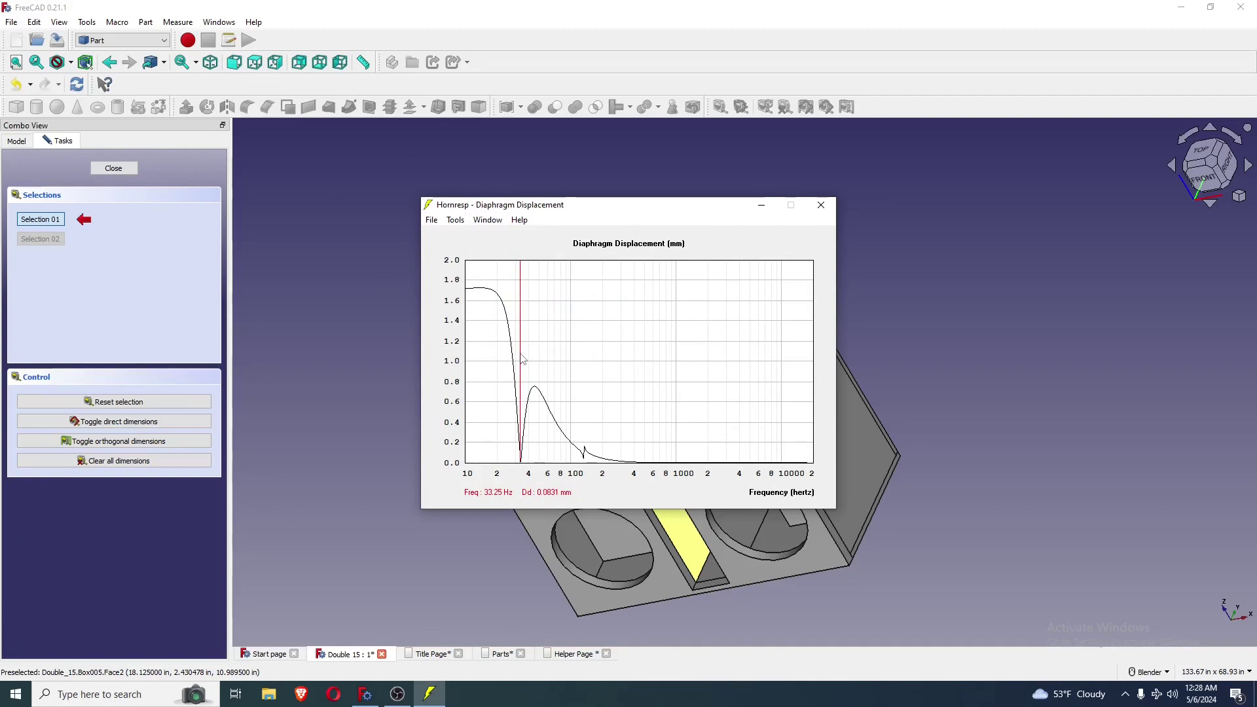
mouse_move(522, 359)
mouse_down()
mouse_move(548, 355)
mouse_move(534, 356)
mouse_up()
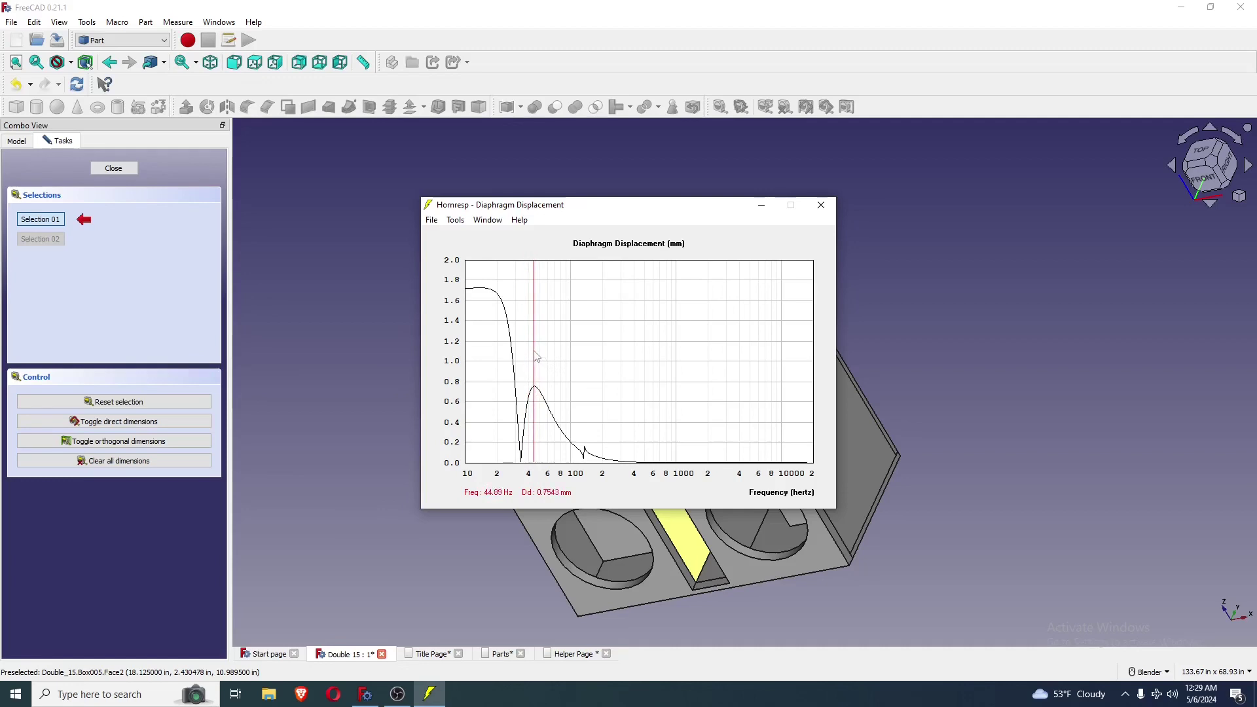
click(490, 220)
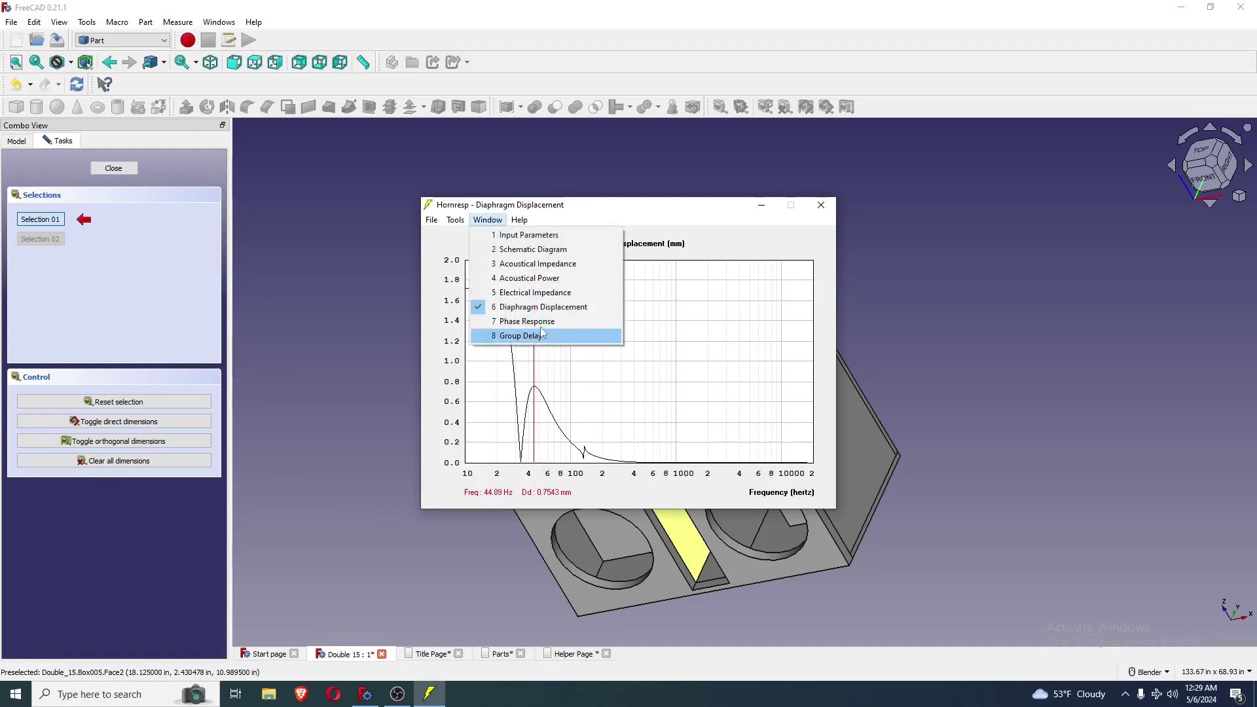
Review the Phase Response chart, then read group delay on the Group Delay chart near 31–33 Hz
click(526, 322)
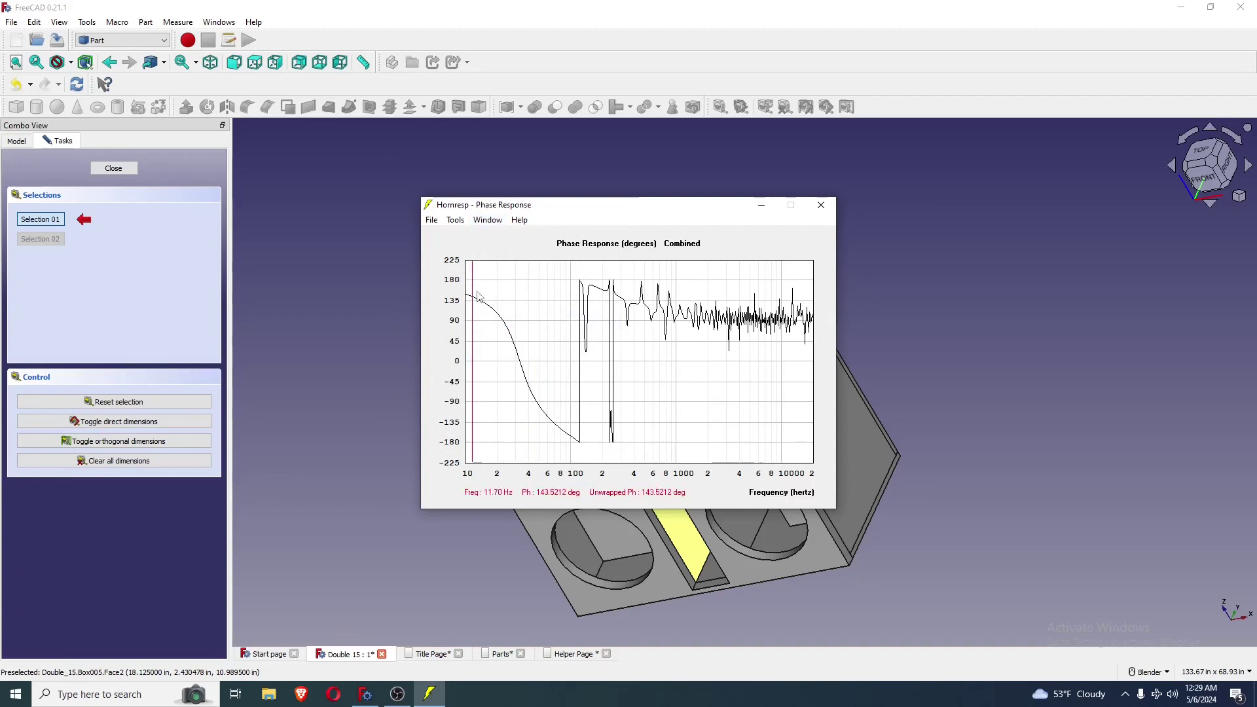
drag(478, 296, 583, 336)
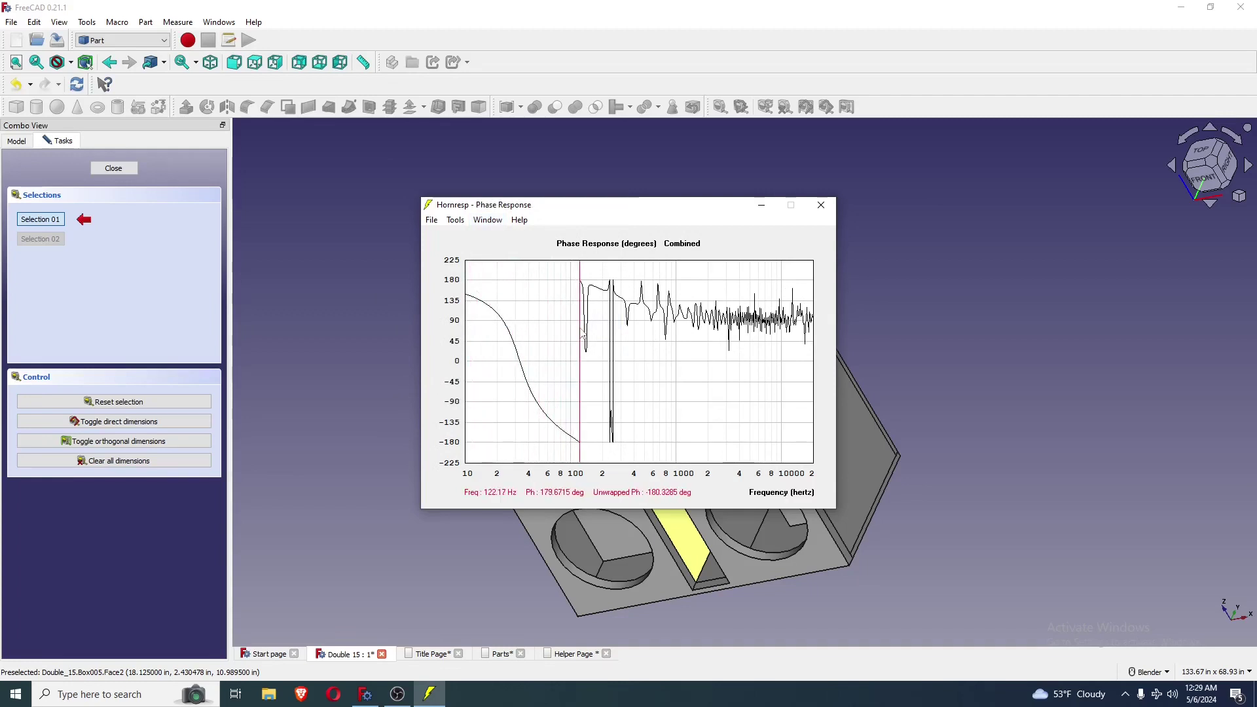
click(487, 220)
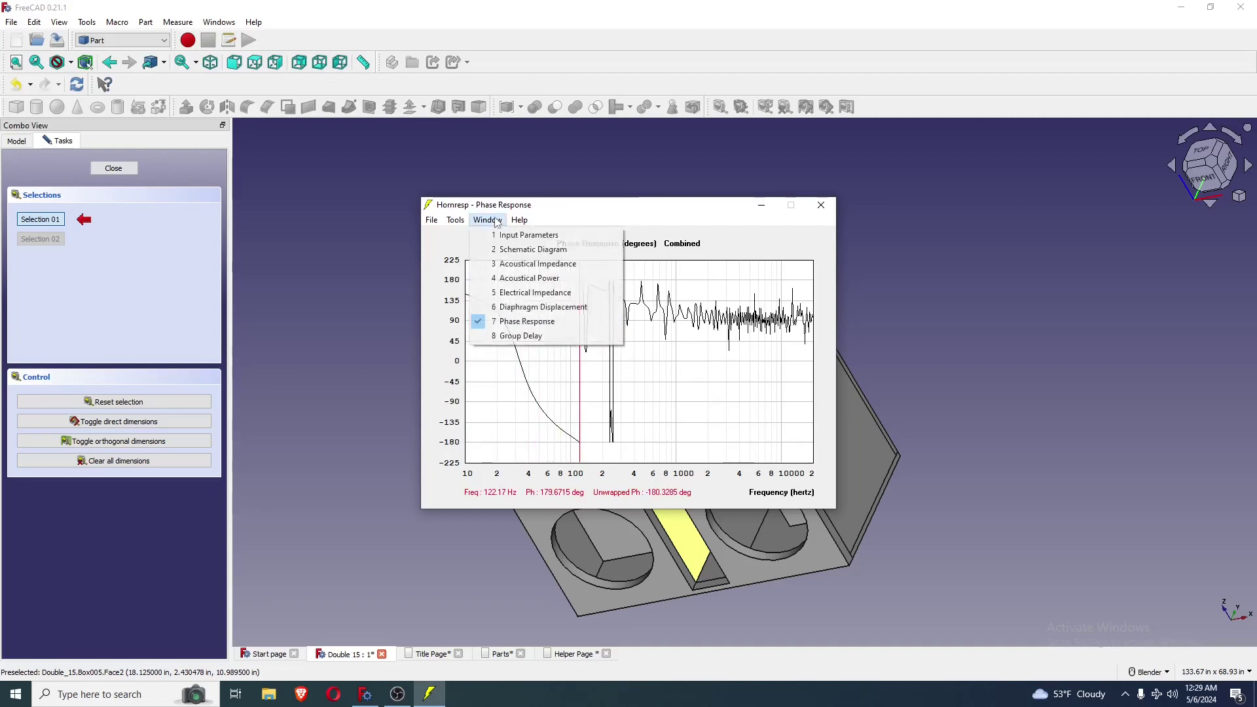
click(524, 336)
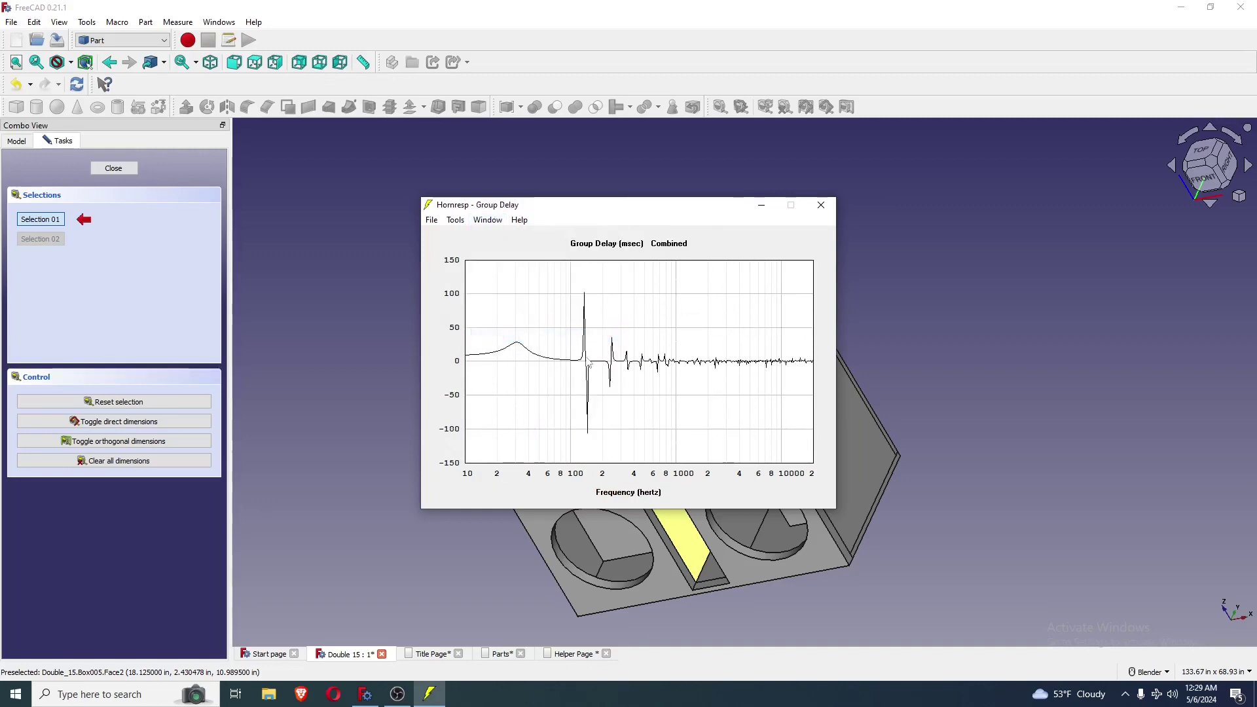
click(538, 366)
drag(538, 366, 526, 374)
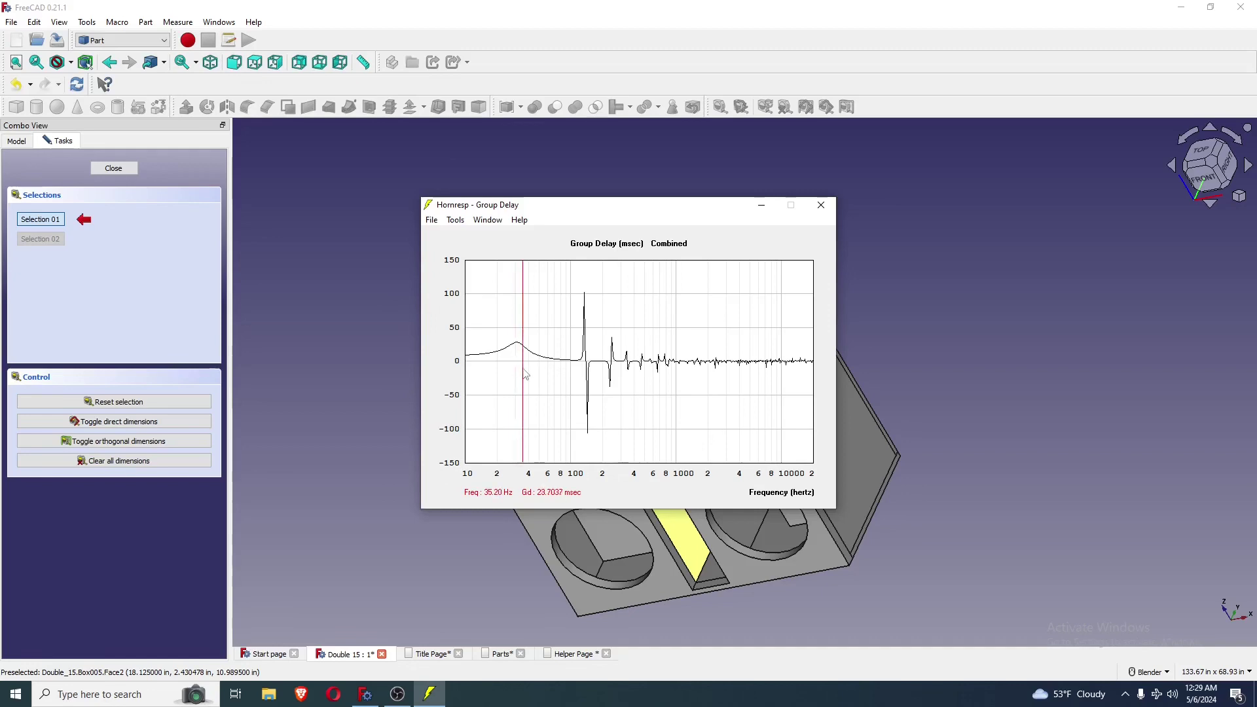
drag(526, 374, 522, 374)
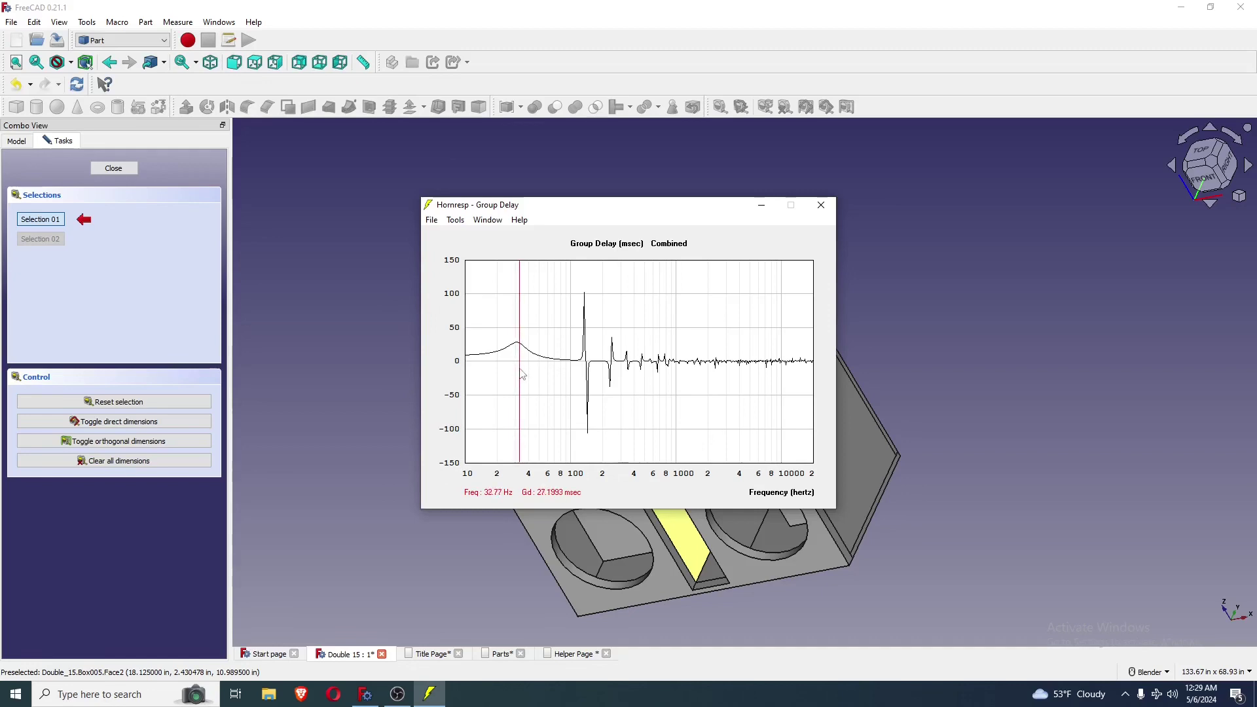
Return to the Input Parameters window for record 202
click(488, 221)
click(527, 235)
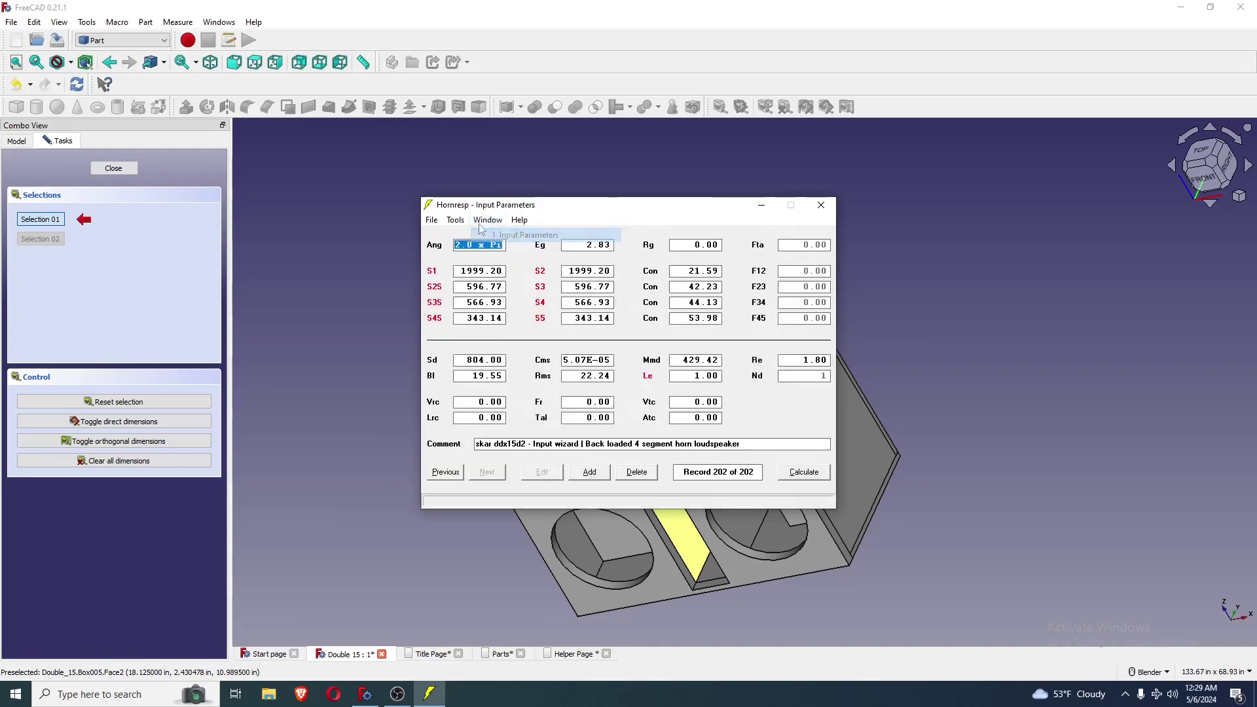
click(433, 220)
click(434, 220)
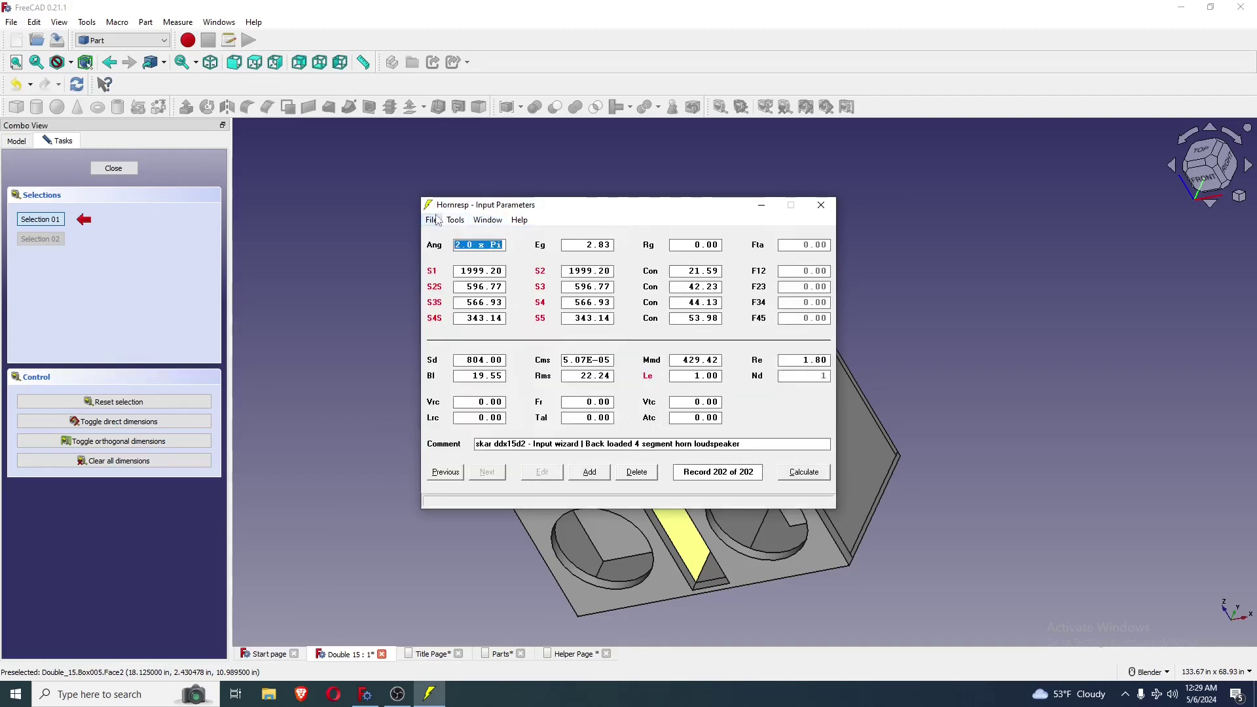